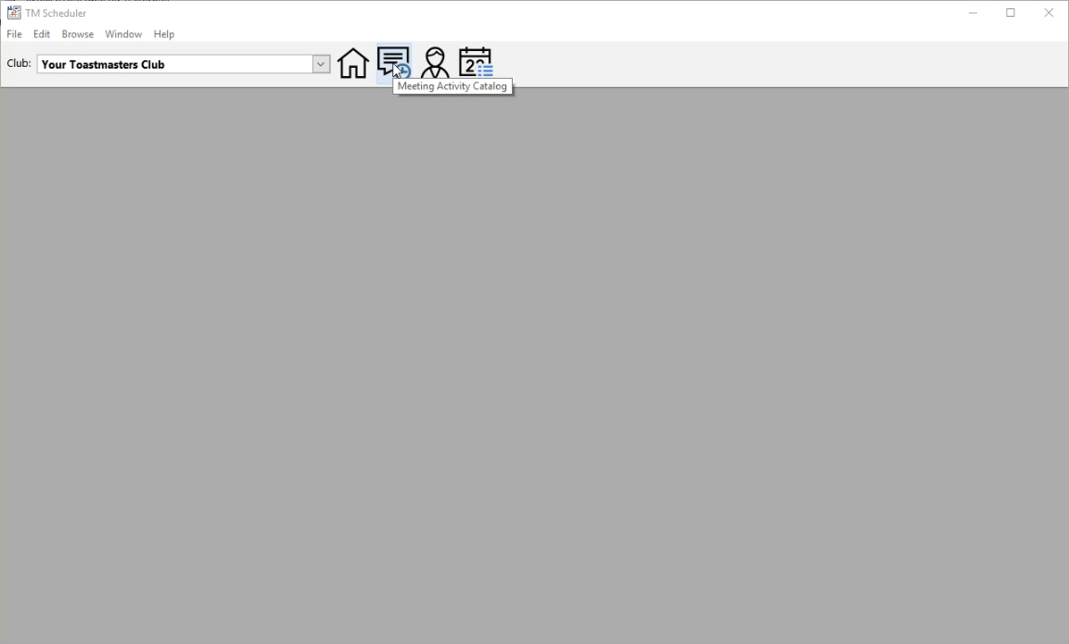
Step: Start a new record in the meeting activity catalog named Sergeant At Arms with a duration of 2 minutes
{"action": "left_click", "coordinate": [394, 64]}
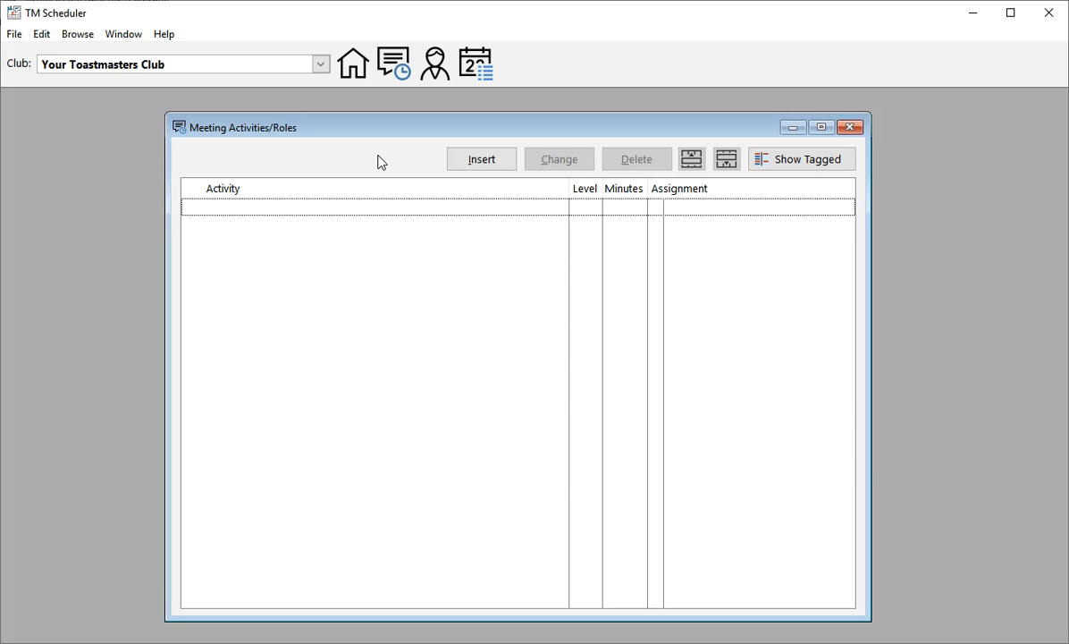
{"action": "left_click", "coordinate": [483, 166]}
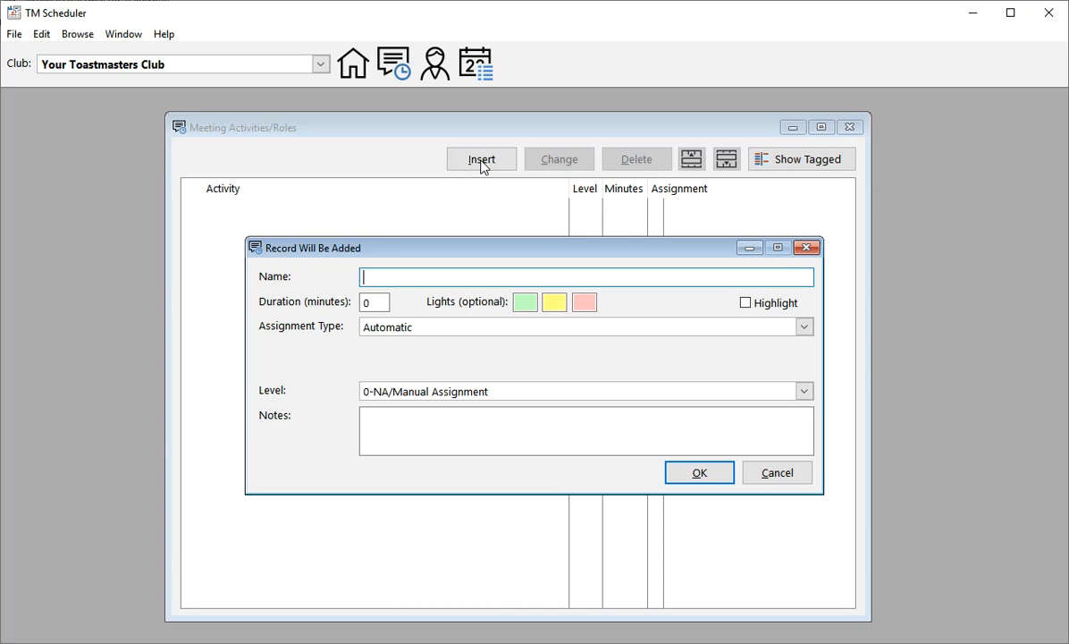
{"action": "type", "text": "Sergeant At Arms"}
{"action": "key", "text": "Tab"}
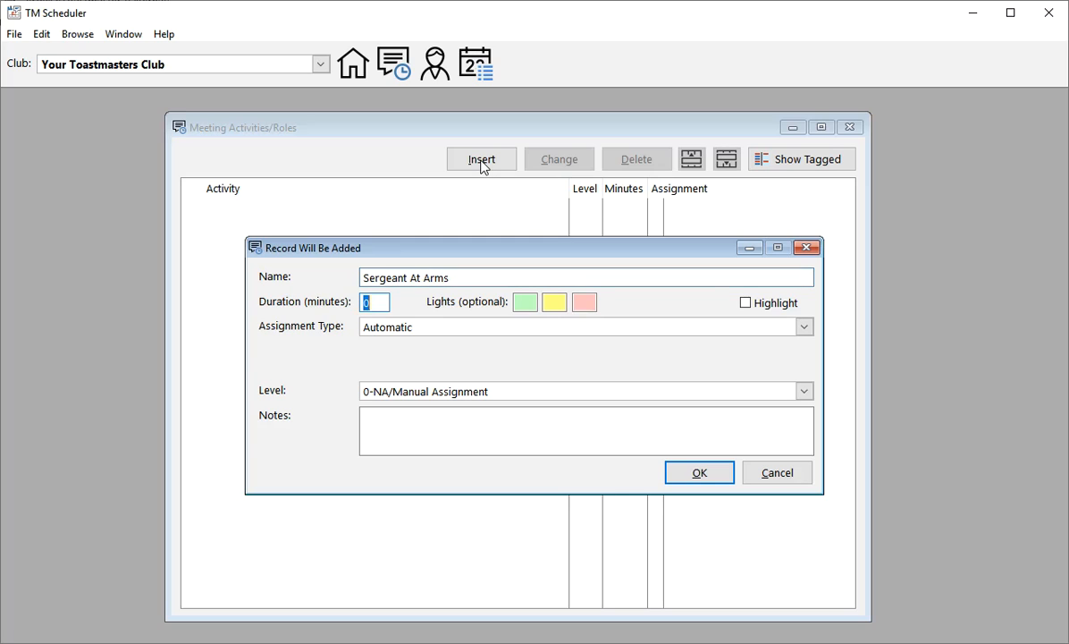
{"action": "type", "text": "2"}
{"action": "key", "text": "Tab"}
{"action": "key", "text": "Tab"}
{"action": "key", "text": "Tab"}
{"action": "key", "text": "Tab"}
{"action": "key", "text": "Tab"}
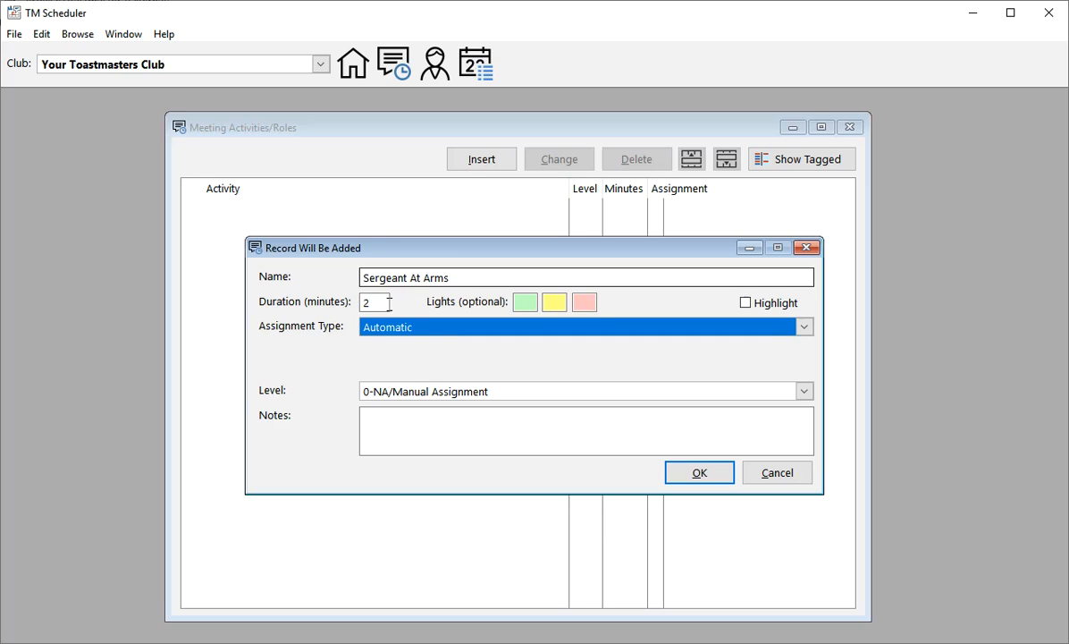
Step: Give the Sergeant At Arms activity Automatic assignment and level 3, and save the record
{"action": "left_click", "coordinate": [432, 327]}
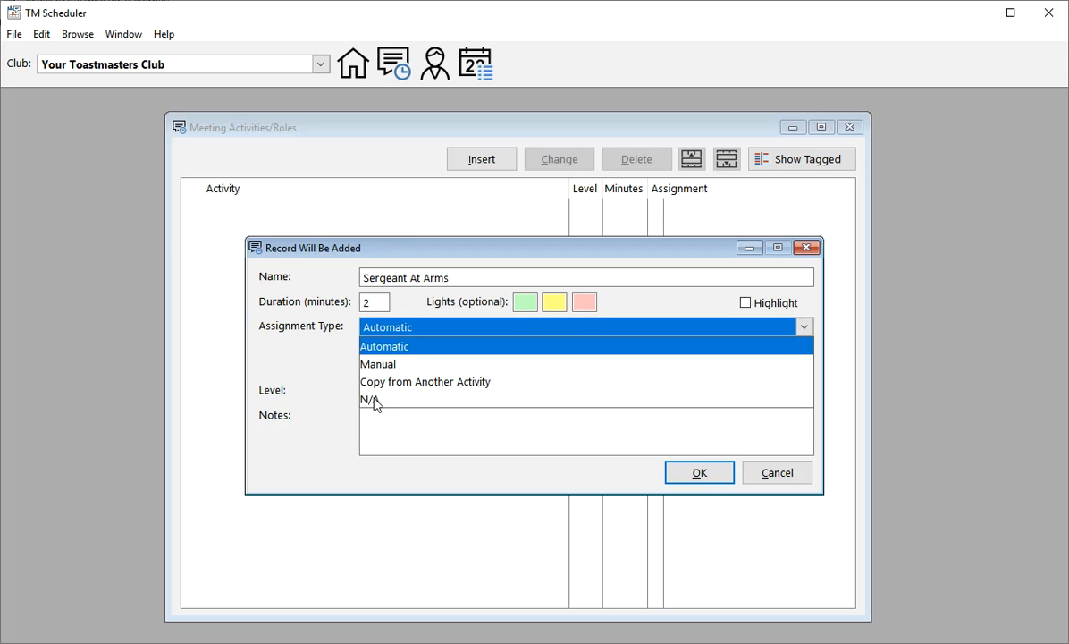
{"action": "left_click", "coordinate": [386, 349]}
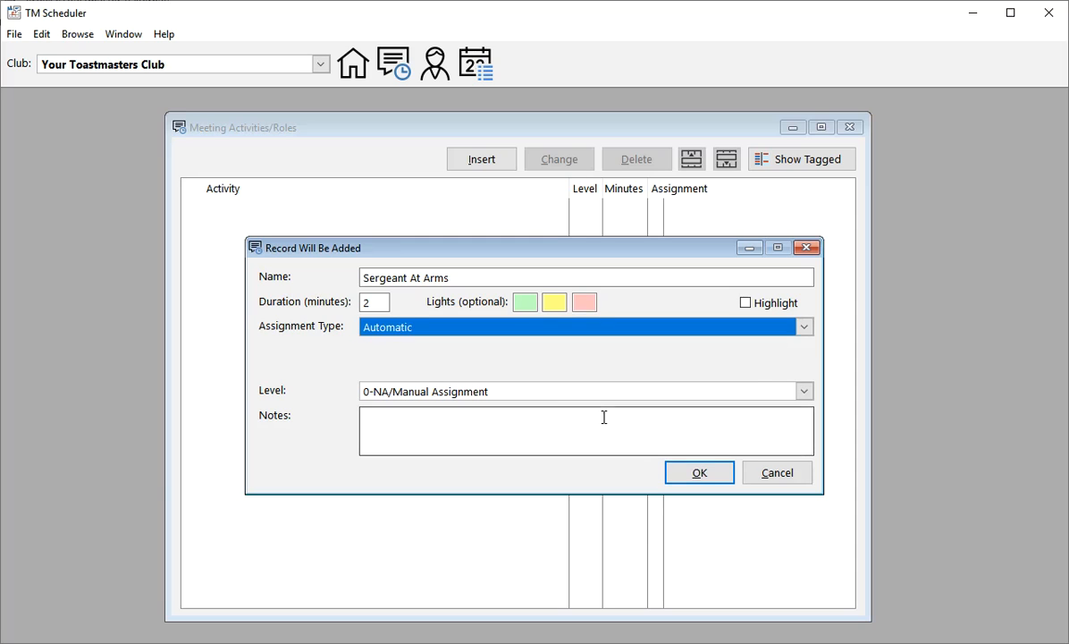
{"action": "left_click", "coordinate": [417, 396]}
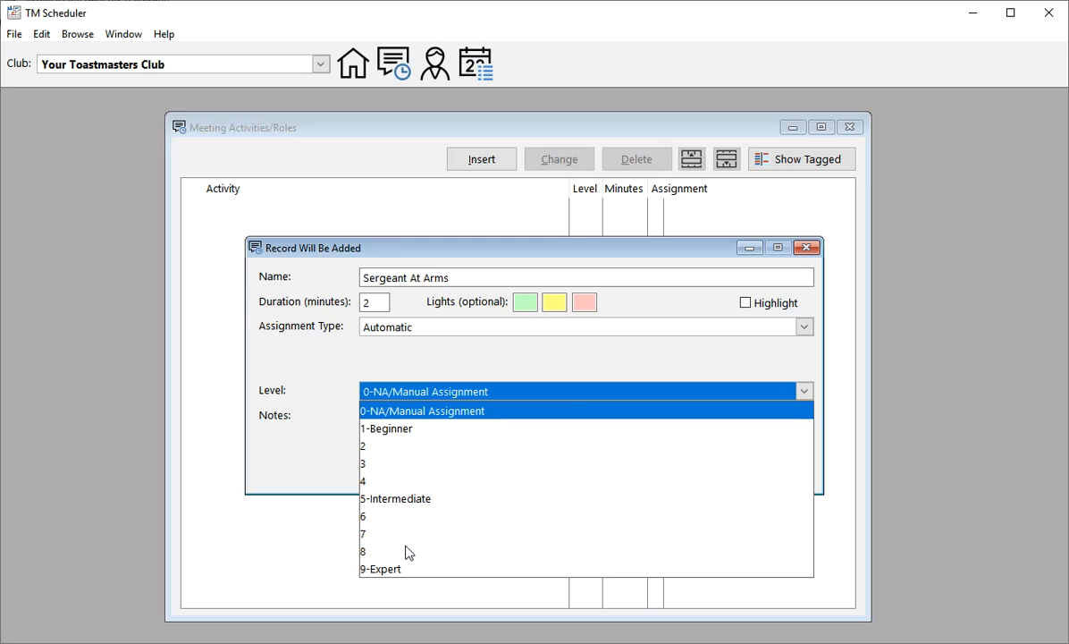
{"action": "left_click", "coordinate": [379, 467]}
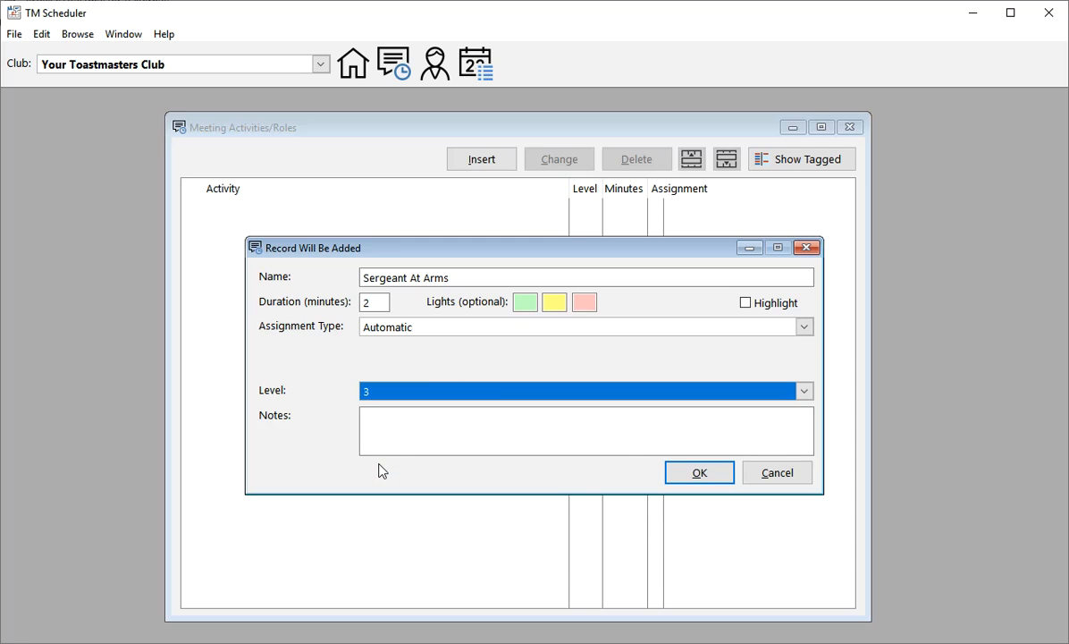
{"action": "left_click", "coordinate": [700, 473]}
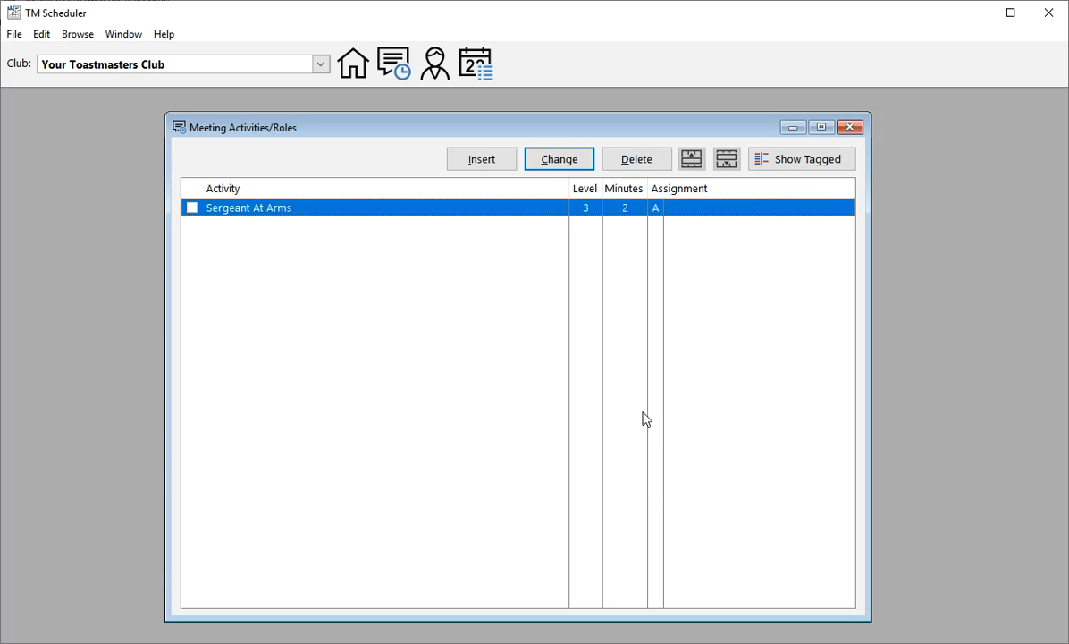
Step: Start a new activity record named Chair with a duration of 3 minutes and highlighting enabled
{"action": "key", "text": "Insert"}
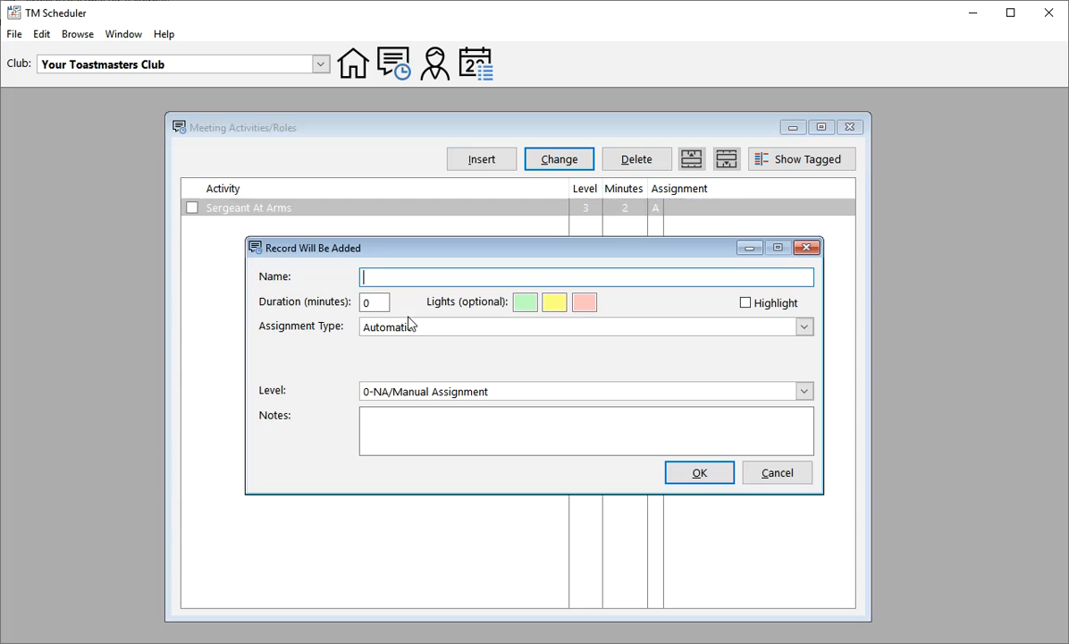
{"action": "type", "text": "Chair"}
{"action": "key", "text": "Tab"}
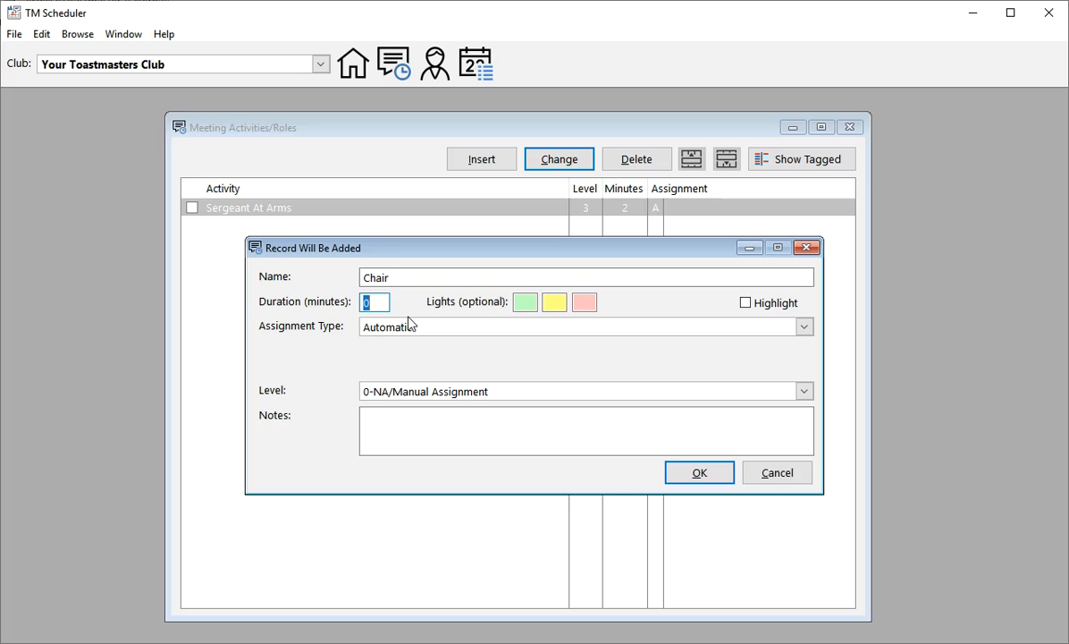
{"action": "type", "text": "3"}
{"action": "key", "text": "Tab"}
{"action": "key", "text": "Tab"}
{"action": "key", "text": "Tab"}
{"action": "key", "text": "Tab"}
{"action": "key", "text": "space"}
{"action": "key", "text": "Tab"}
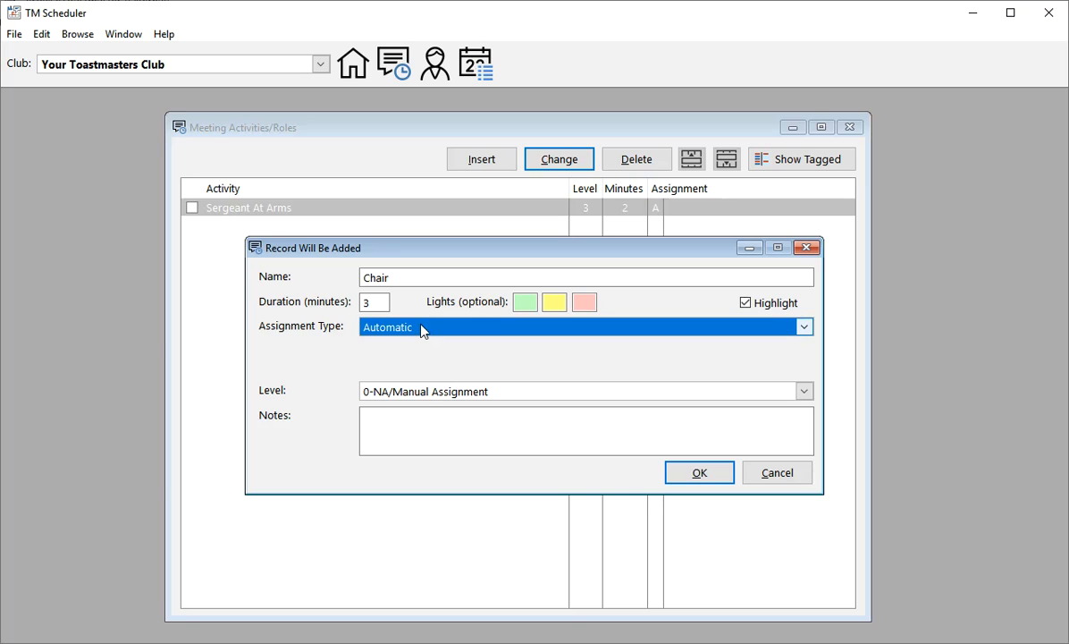
Step: Set the Chair activity's level to 7 and save the record
{"action": "left_click", "coordinate": [407, 393]}
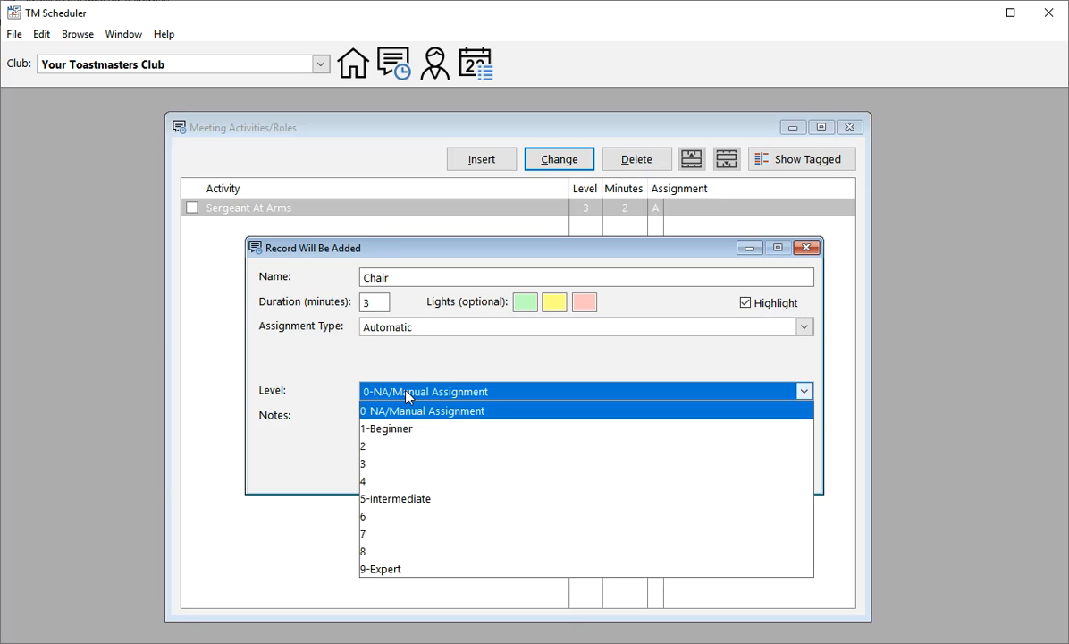
{"action": "left_click", "coordinate": [377, 534]}
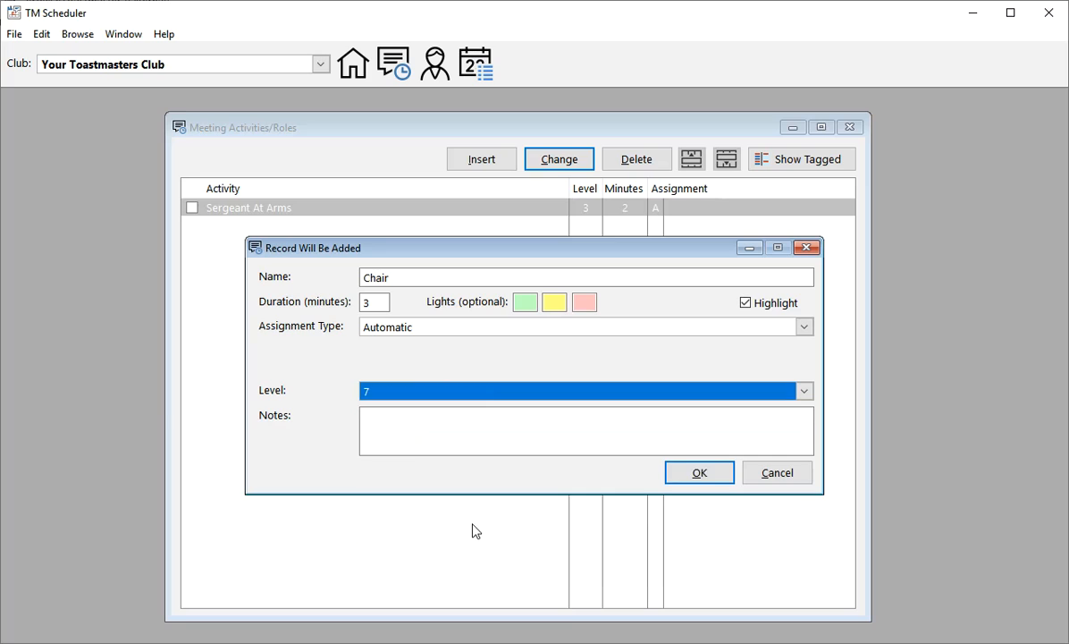
{"action": "left_click", "coordinate": [705, 478]}
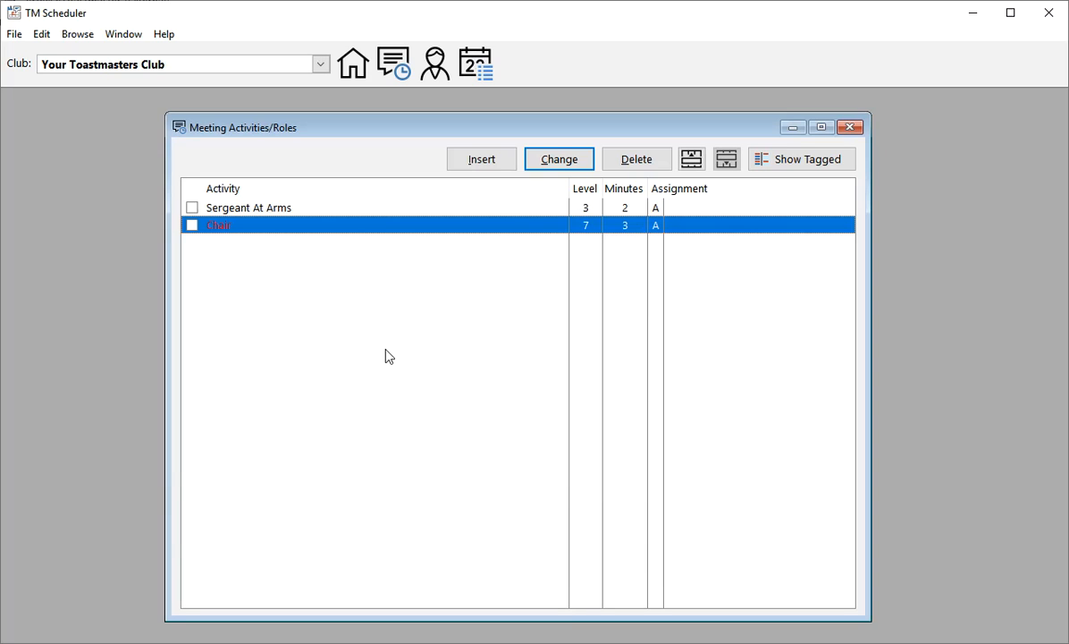
Step: Start a new activity record below Chair and name it Introduction Of Guests
{"action": "left_click", "coordinate": [236, 209]}
{"action": "left_click", "coordinate": [238, 226]}
{"action": "key", "text": "Insert"}
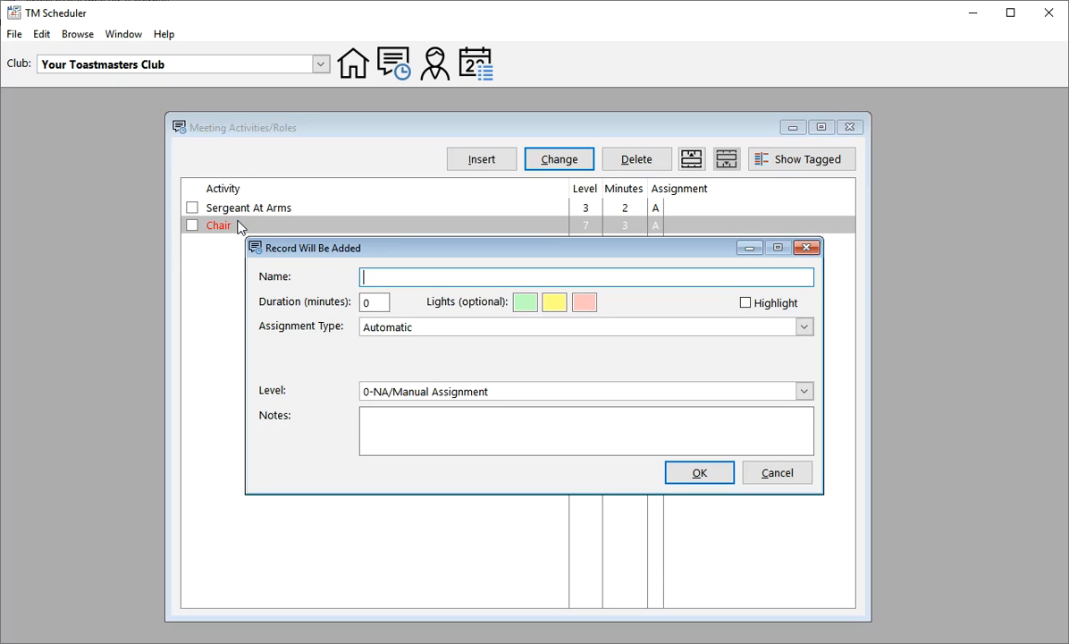
{"action": "type", "text": "Introduction Of Guests"}
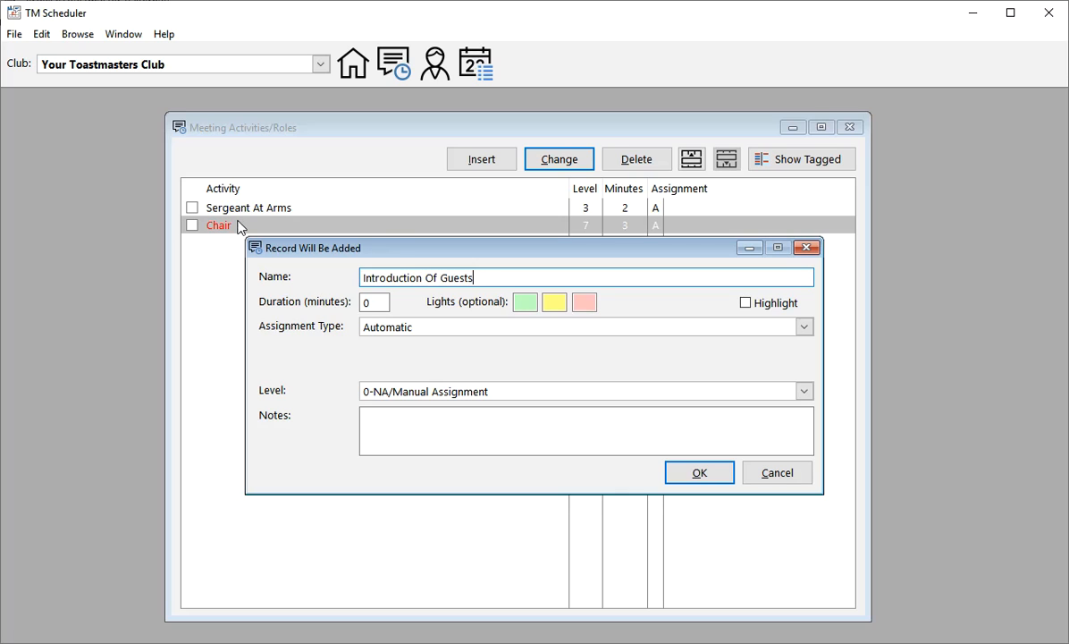
Step: Reword the new activity's name to Guest Introductions
{"action": "key", "text": "Left"}
{"action": "key", "text": "ctrl+shift+Left"}
{"action": "key", "text": "BackSpace"}
{"action": "key", "text": "BackSpace"}
{"action": "key", "text": "BackSpace"}
{"action": "key", "text": "BackSpace"}
{"action": "key", "text": "BackSpace"}
{"action": "key", "text": "Home"}
{"action": "type", "text": "Guest"}
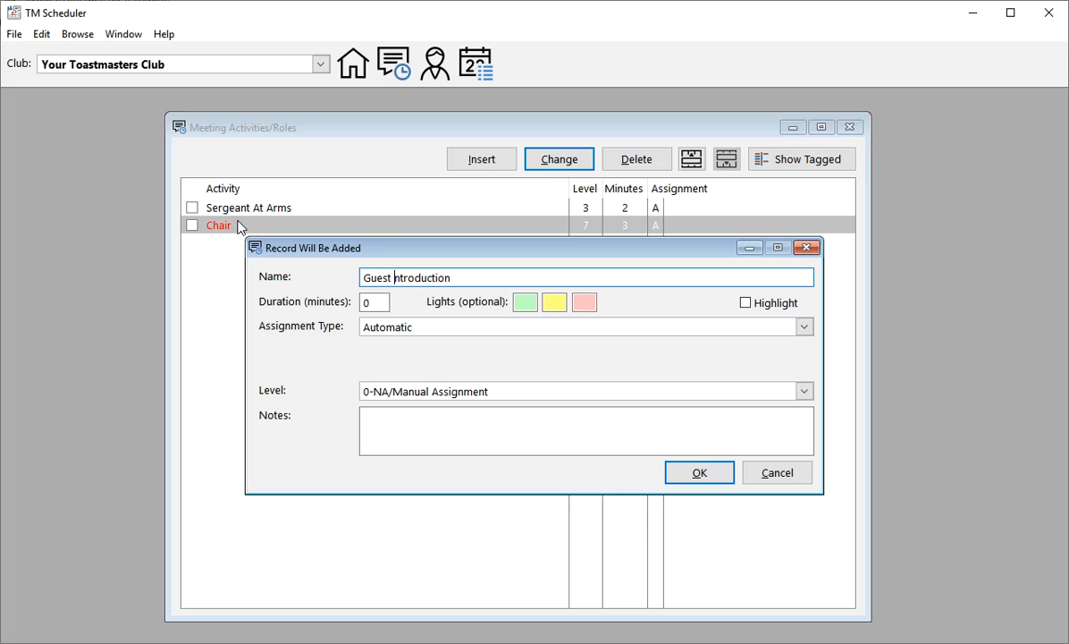
{"action": "key", "text": "End"}
{"action": "type", "text": "s"}
{"action": "key", "text": "ctrl+Left"}
{"action": "key", "text": "Delete"}
{"action": "key", "text": "Delete"}
{"action": "type", "text": "Int"}
{"action": "key", "text": "Tab"}
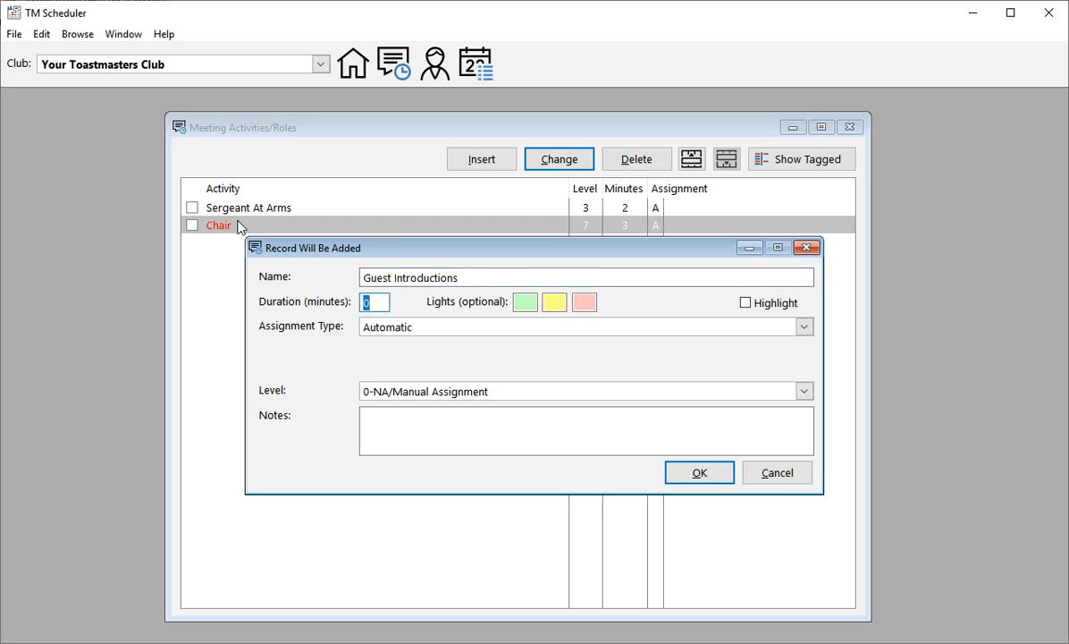
Step: Give Guest Introductions a 2-minute duration, copy its assignment from the Sergeant At Arms activity, and save the record
{"action": "type", "text": "2"}
{"action": "left_click", "coordinate": [413, 332]}
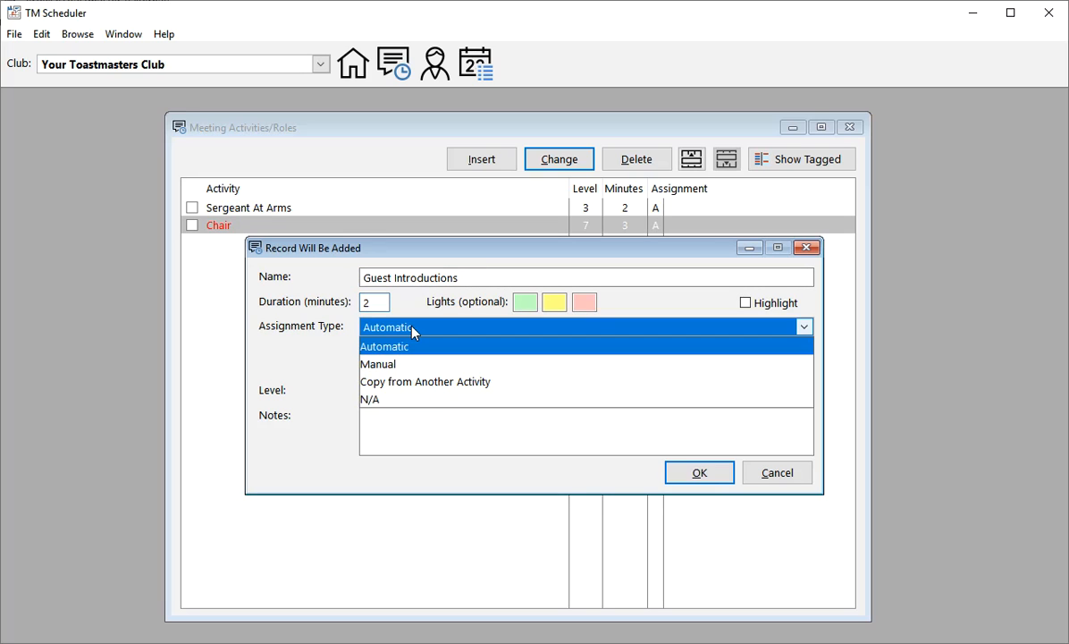
{"action": "left_click", "coordinate": [414, 382]}
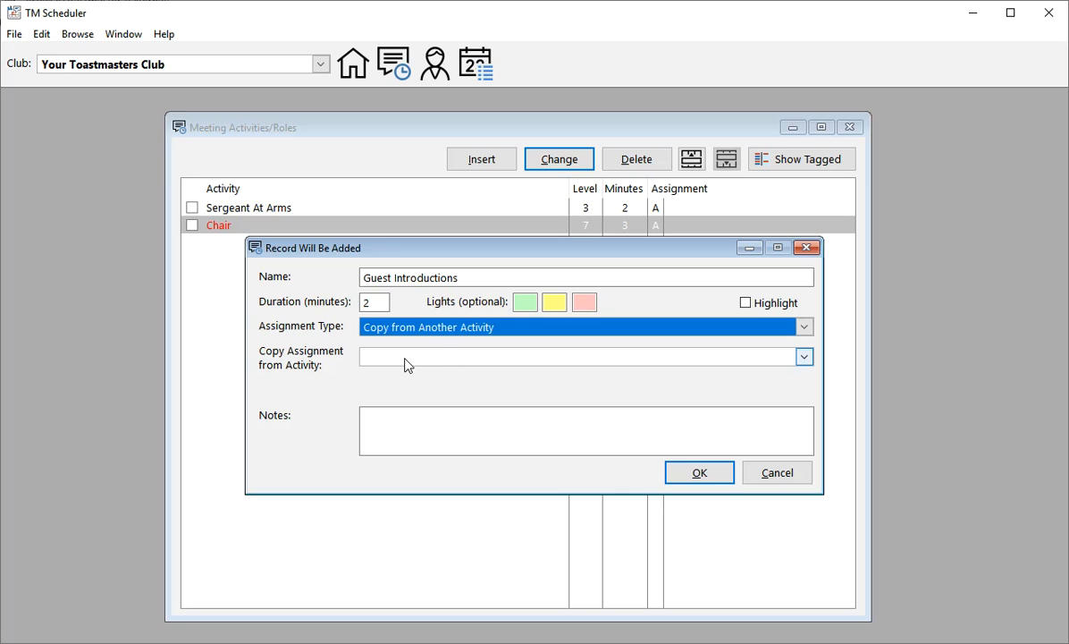
{"action": "left_click", "coordinate": [404, 358]}
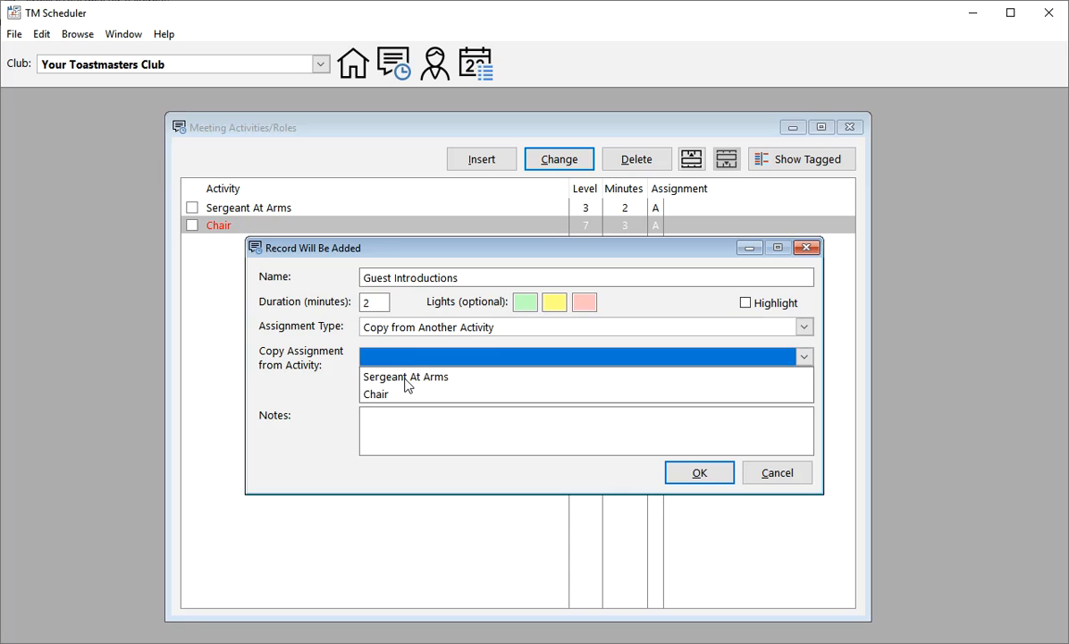
{"action": "left_click", "coordinate": [404, 378]}
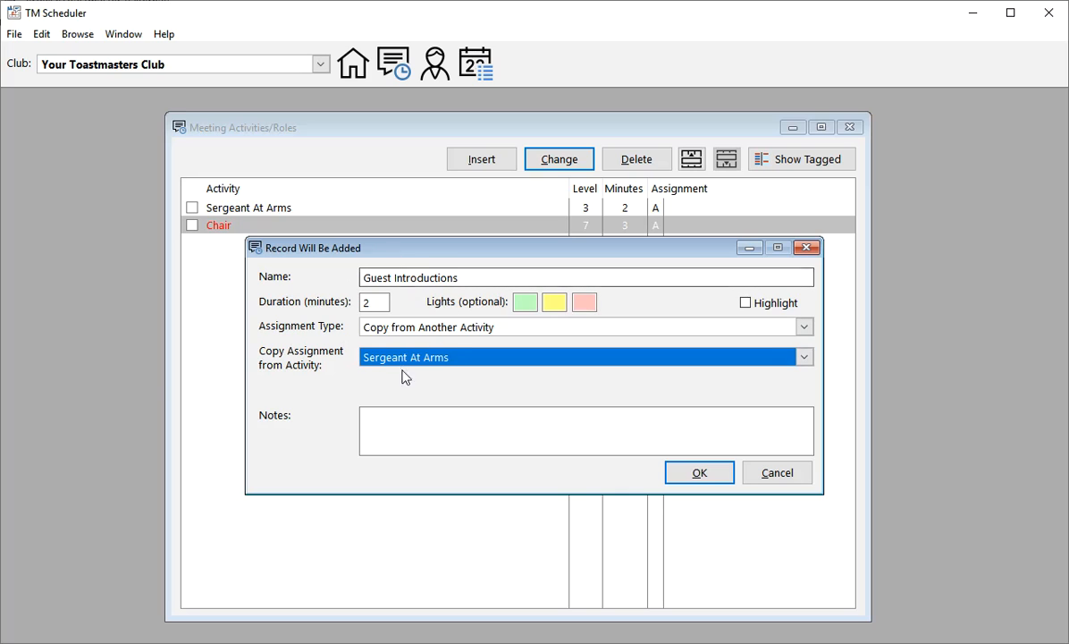
{"action": "left_click", "coordinate": [703, 481]}
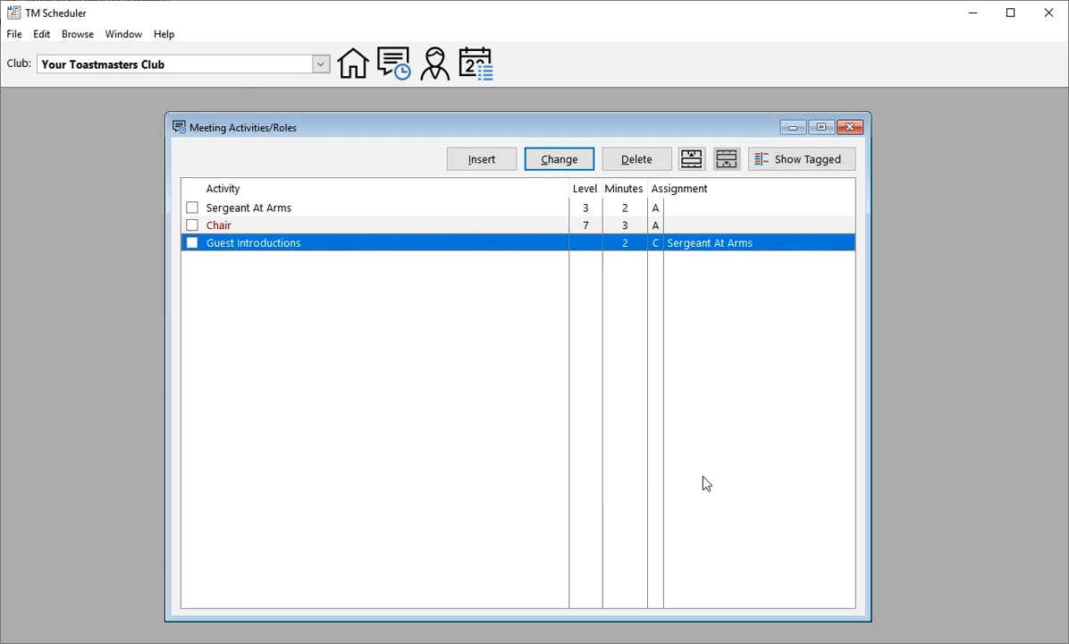
{"action": "double_click", "coordinate": [240, 254]}
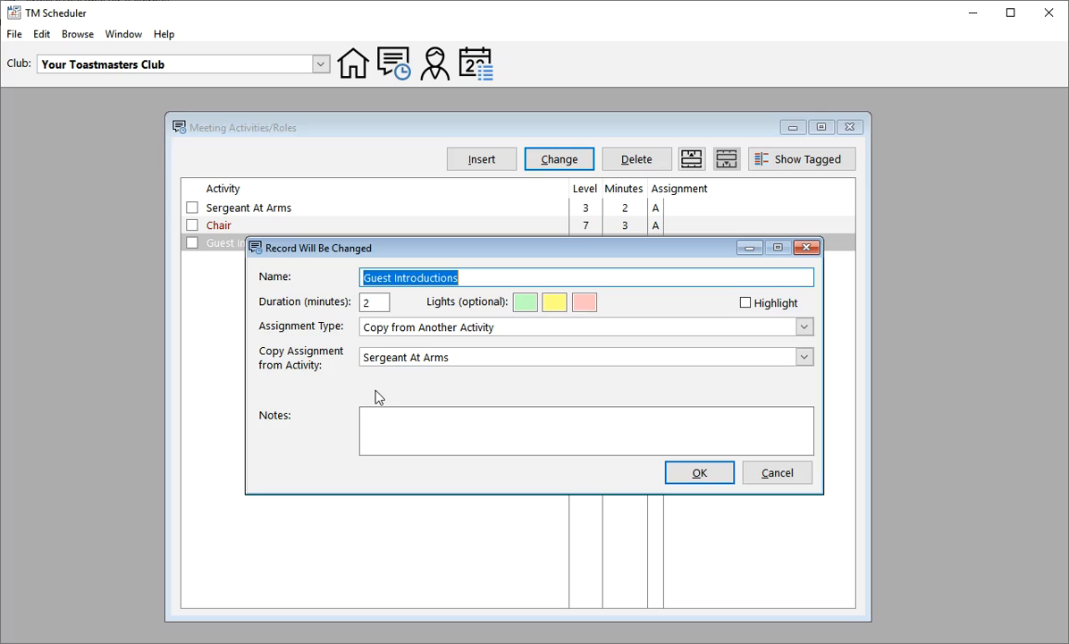
{"action": "left_click", "coordinate": [700, 474]}
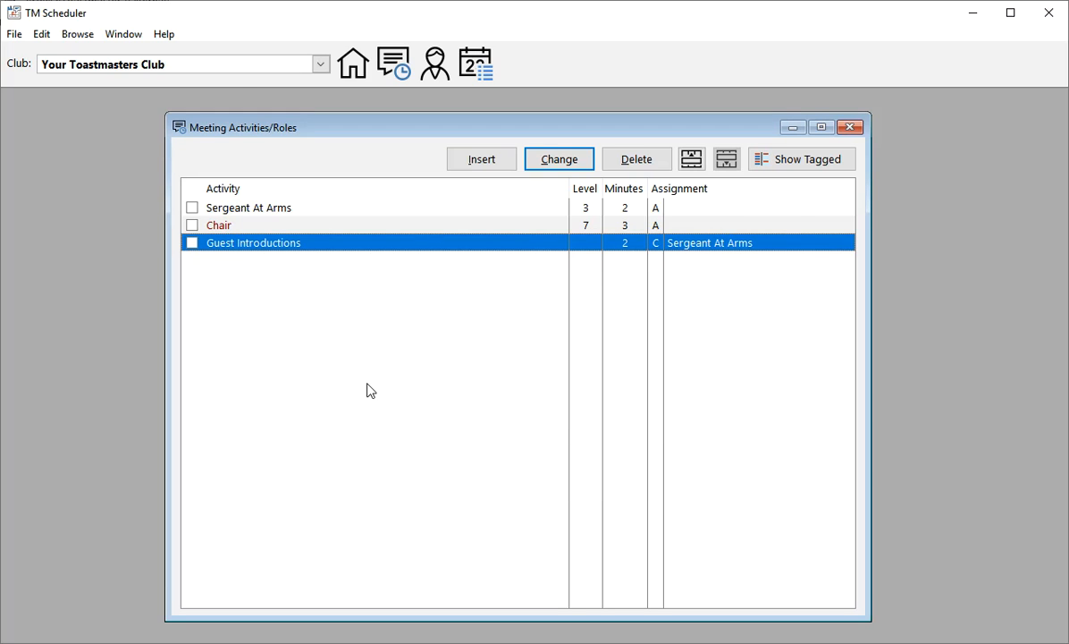
Step: Start a new activity record named Table Topics with a duration of 15 minutes
{"action": "key", "text": "Insert"}
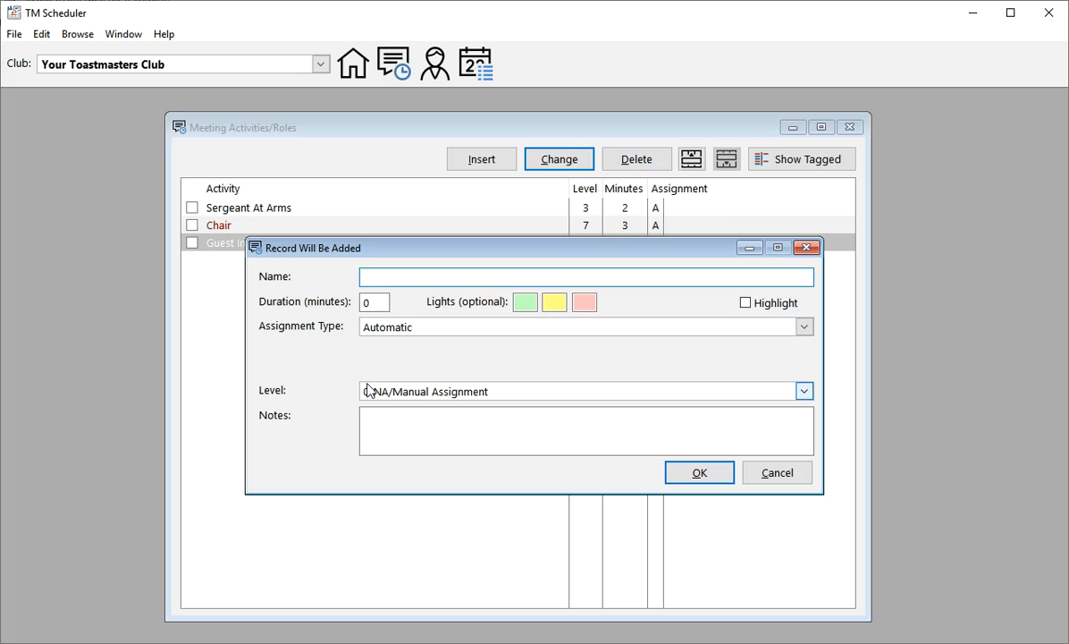
{"action": "type", "text": "Table"}
{"action": "key", "text": "BackSpace"}
{"action": "type", "text": "opics"}
{"action": "key", "text": "Tab"}
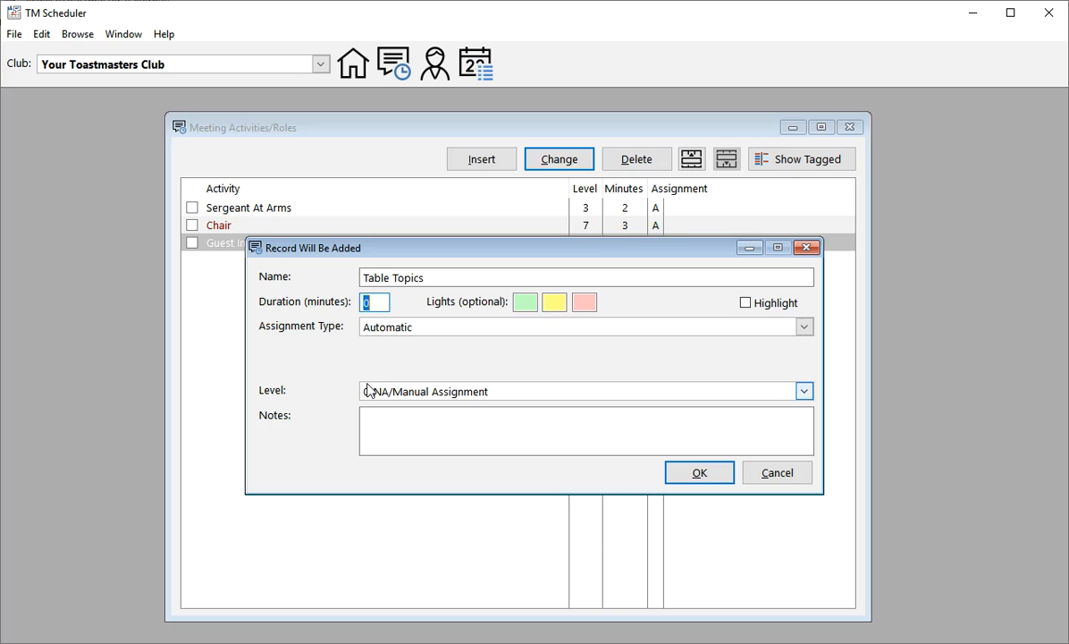
{"action": "type", "text": "15"}
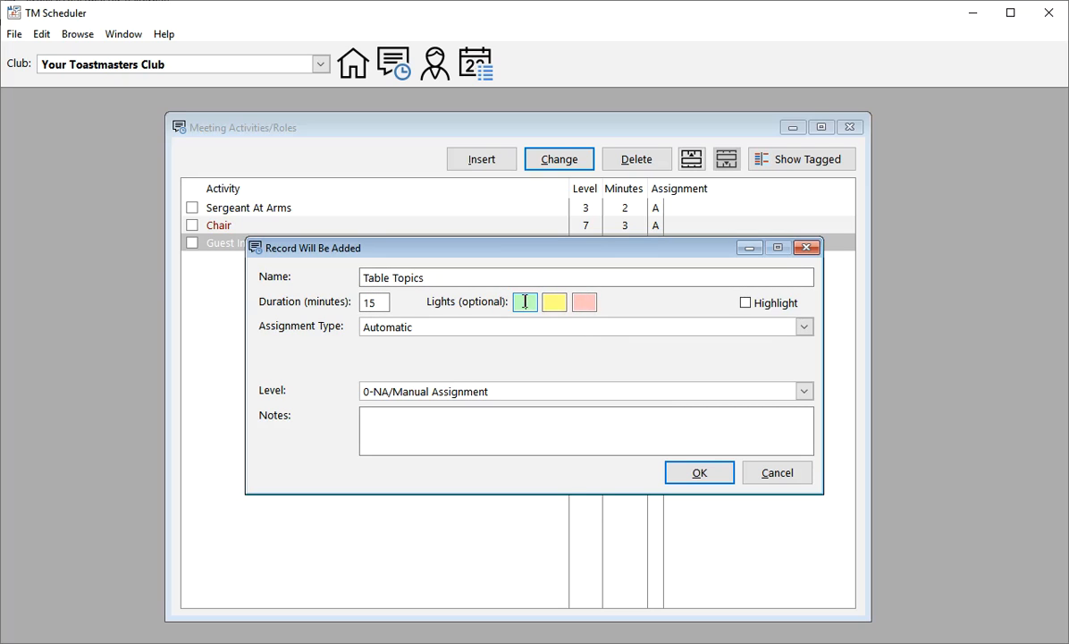
Step: Begin the Table Topics notes with "Table topic speeches will be timed with a"
{"action": "left_click", "coordinate": [432, 421]}
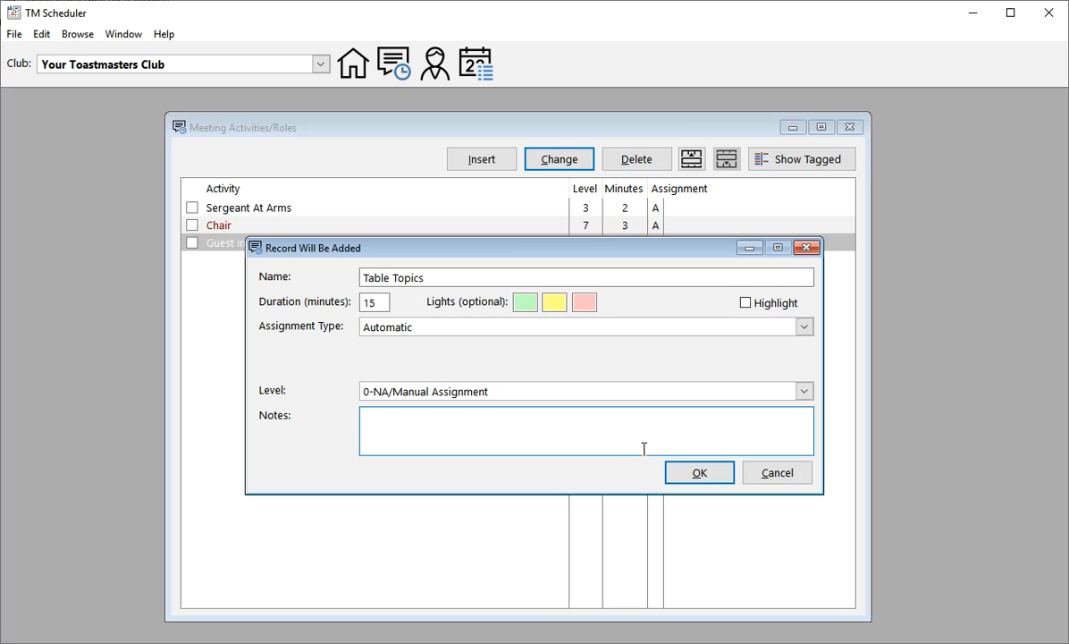
{"action": "type", "text": "Table topic speeches w"}
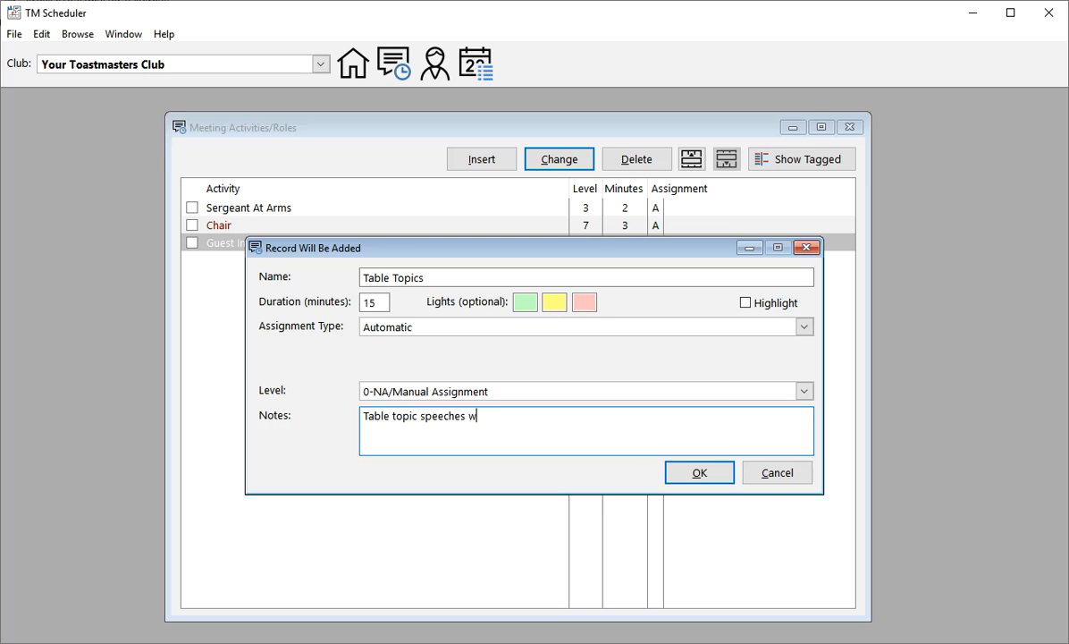
{"action": "type", "text": "ill be time"}
{"action": "type", "text": "d at"}
{"action": "key", "text": "BackSpace"}
{"action": "key", "text": "BackSpace"}
{"action": "type", "text": "with a"}
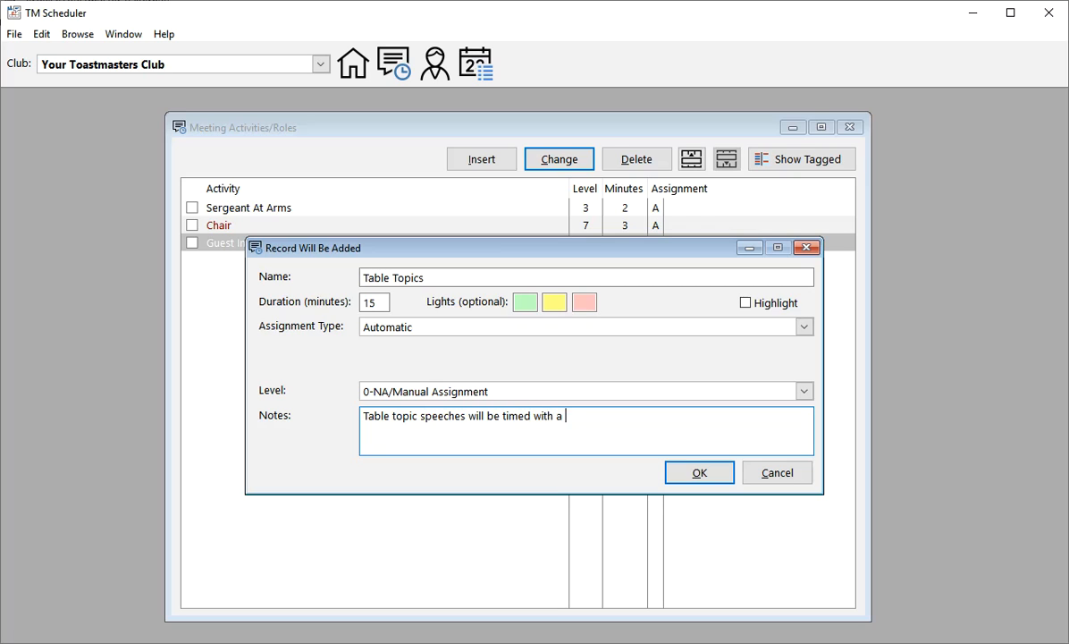
{"action": "type", "text": " green light at 30 seconds, a y"}
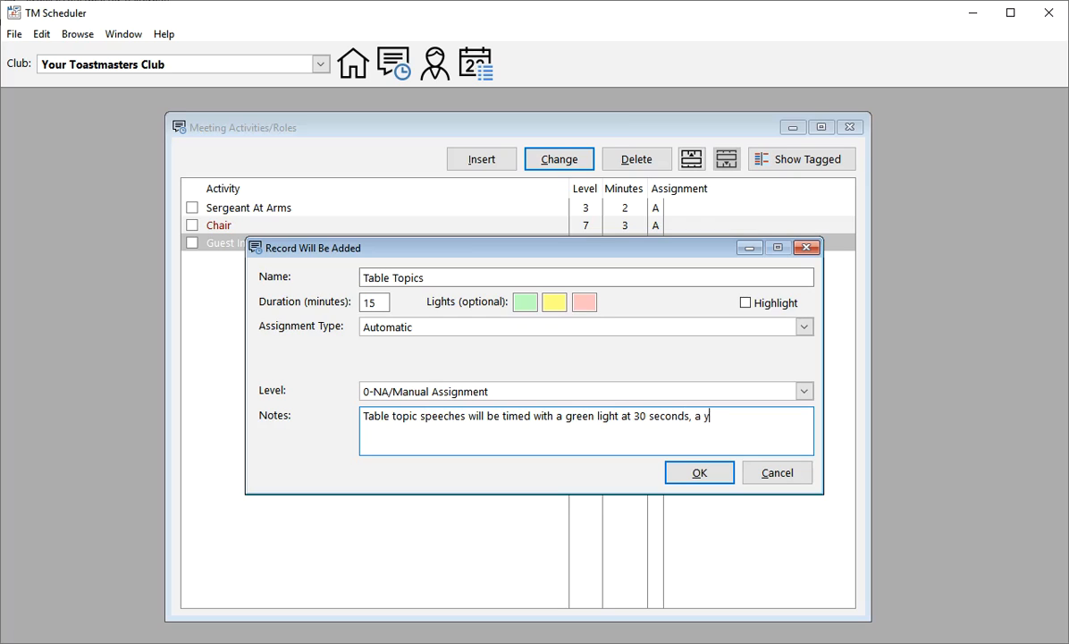
{"action": "type", "text": "ellow at 45 seconds and "}
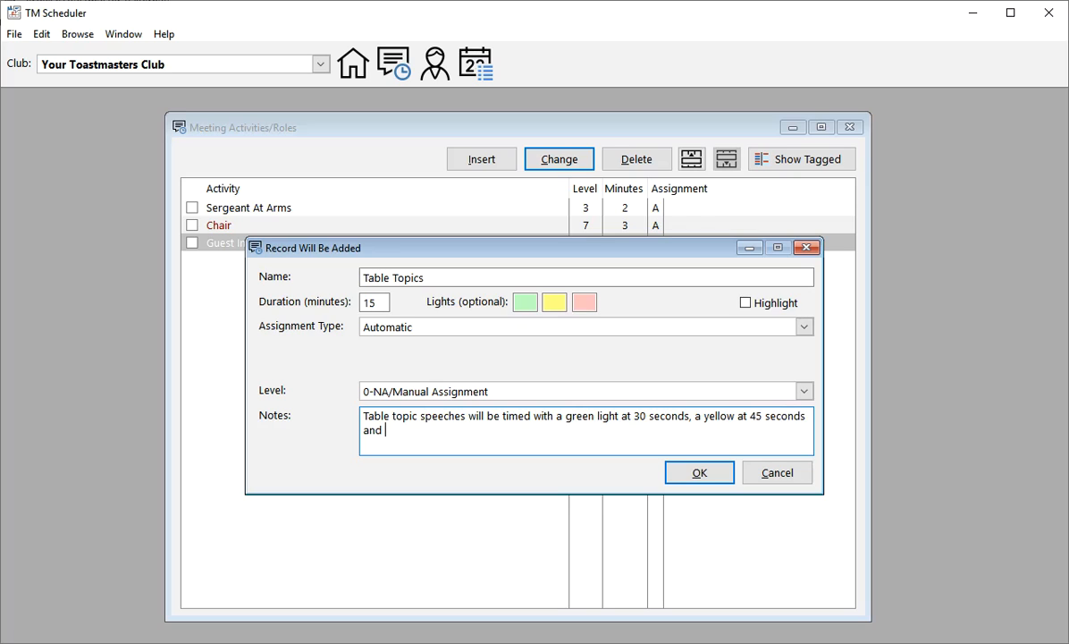
{"action": "type", "text": "a red at 60 seconds."}
Step: Complete the notes sentence with "green light at 30 seconds, a yellow at 45 seconds, and a red at 60 seconds."
{"action": "key", "text": "Home"}
{"action": "key", "text": "Left"}
{"action": "type", "text": ","}
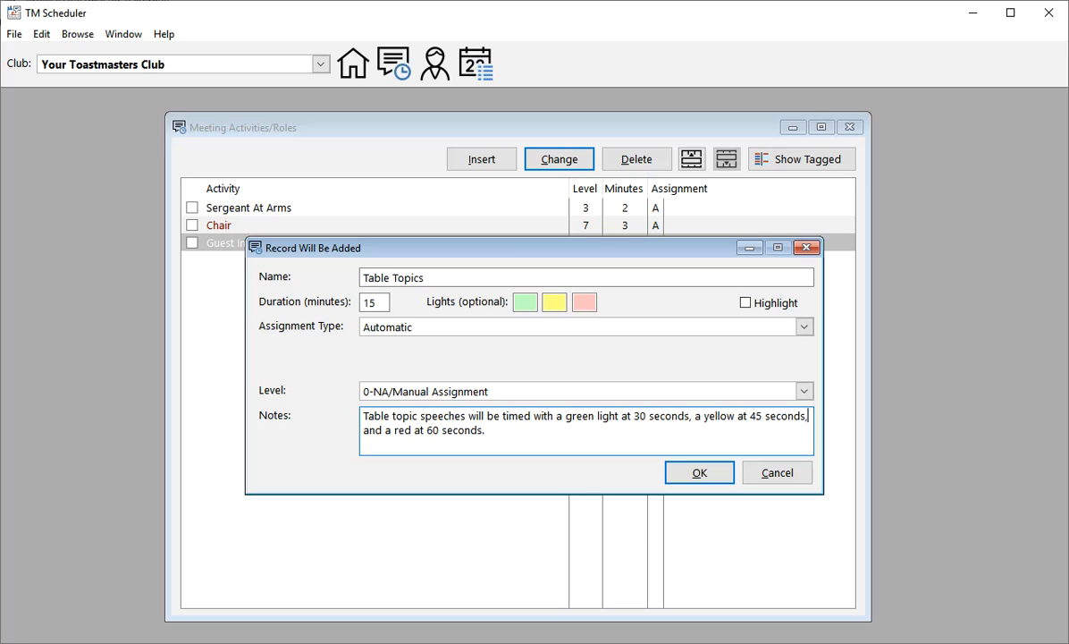
Step: Save the Table Topics record and start a new activity record named Table Topics Evaluator
{"action": "left_click", "coordinate": [700, 473]}
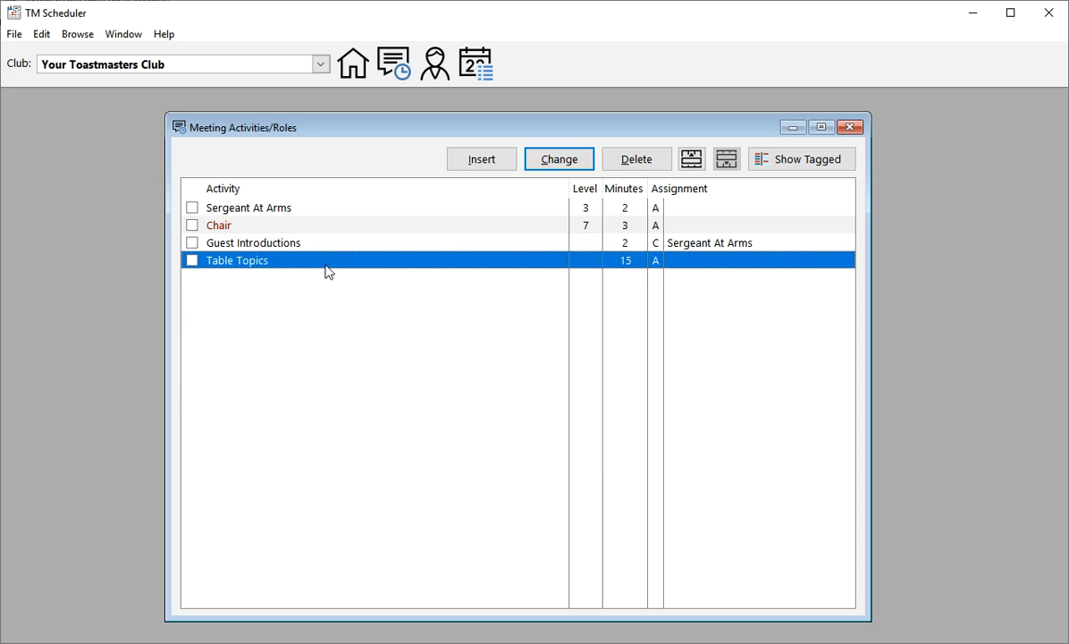
{"action": "key", "text": "Insert"}
{"action": "type", "text": "T"}
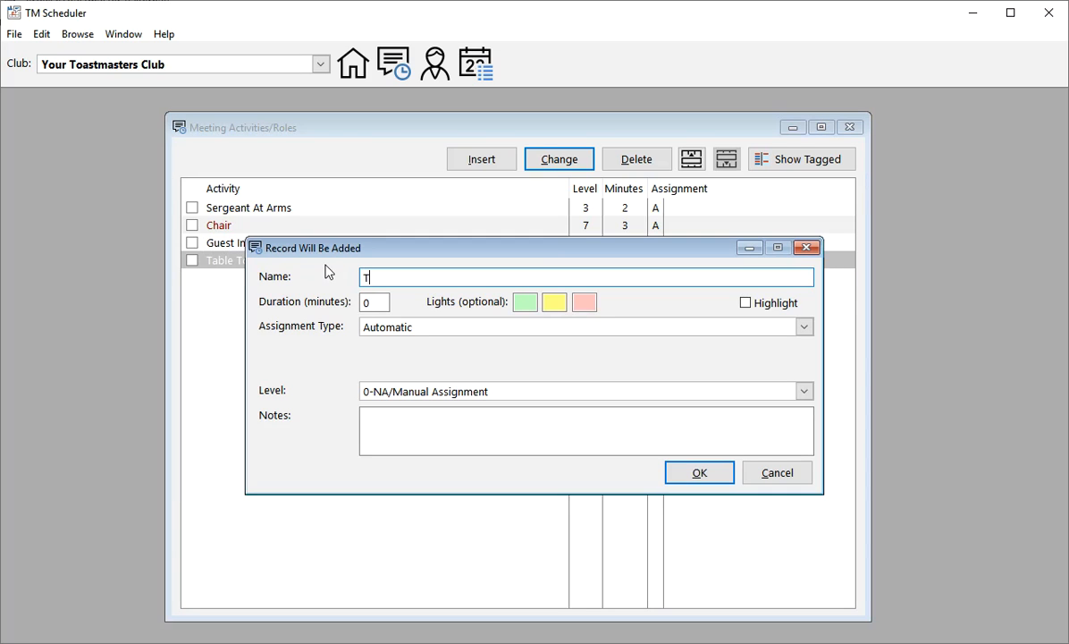
{"action": "type", "text": "able Topics Evaluator"}
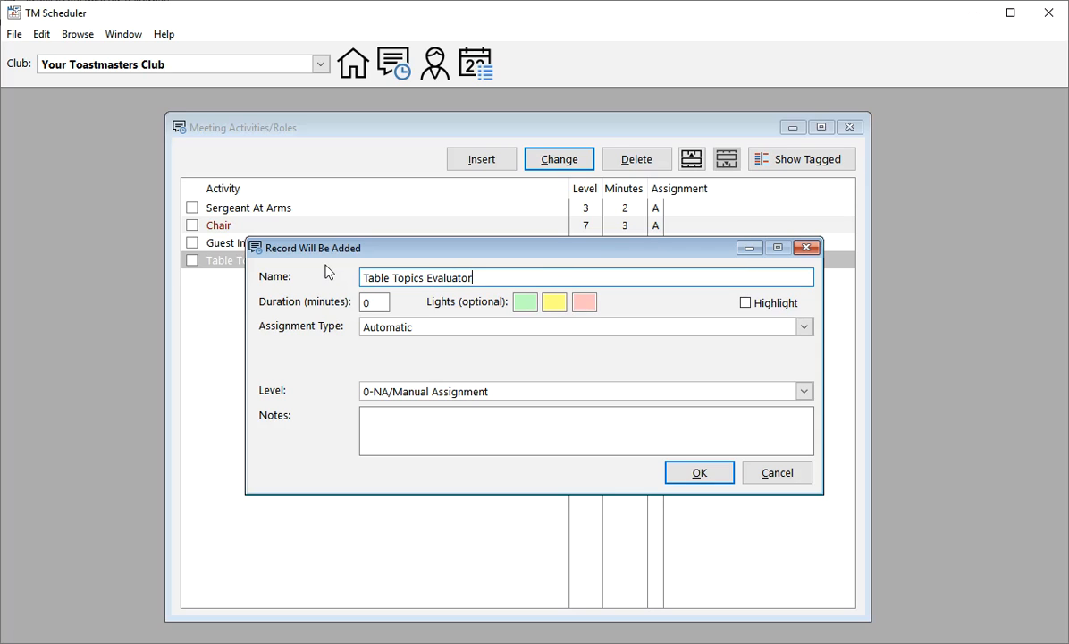
Step: Give Table Topics Evaluator a 5-minute duration and level 4, and save the record
{"action": "key", "text": "Tab"}
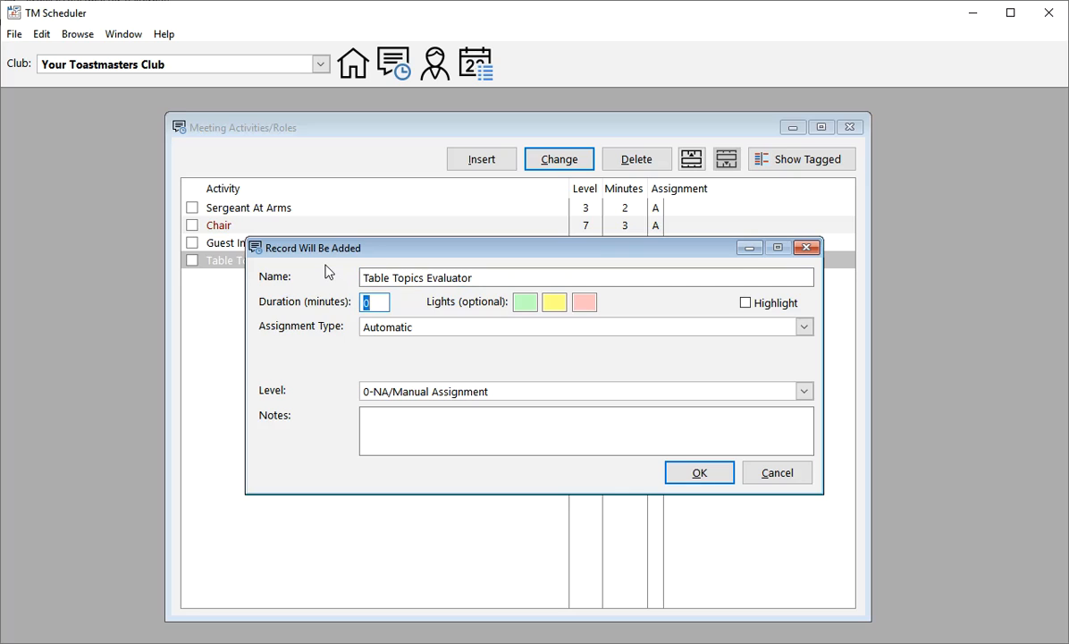
{"action": "type", "text": "5"}
{"action": "key", "text": "Tab"}
{"action": "key", "text": "Tab"}
{"action": "key", "text": "Tab"}
{"action": "key", "text": "Tab"}
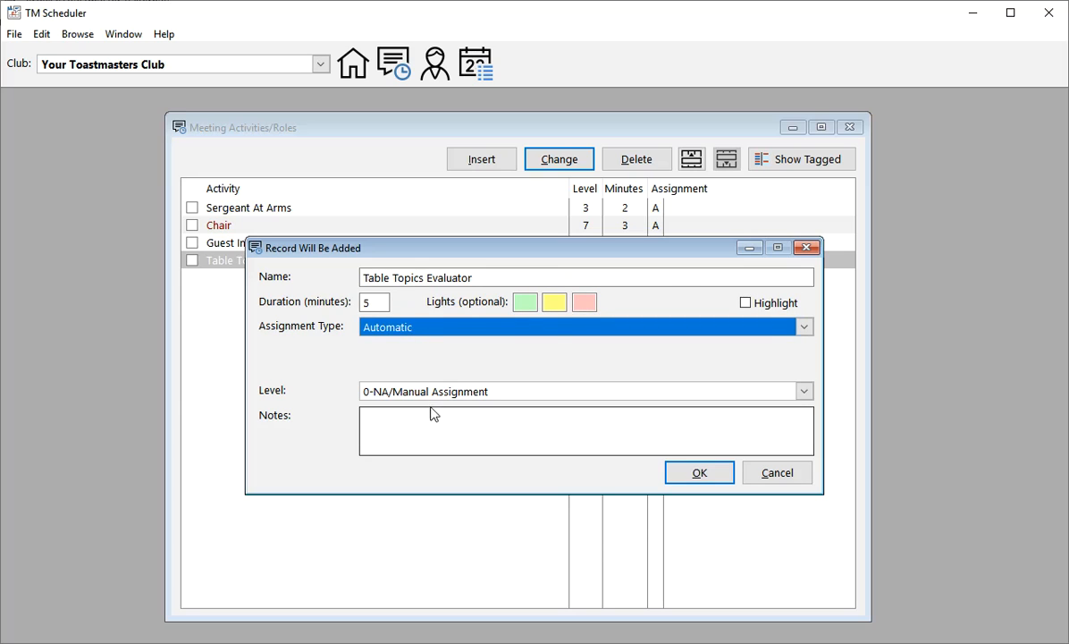
{"action": "left_click", "coordinate": [408, 394]}
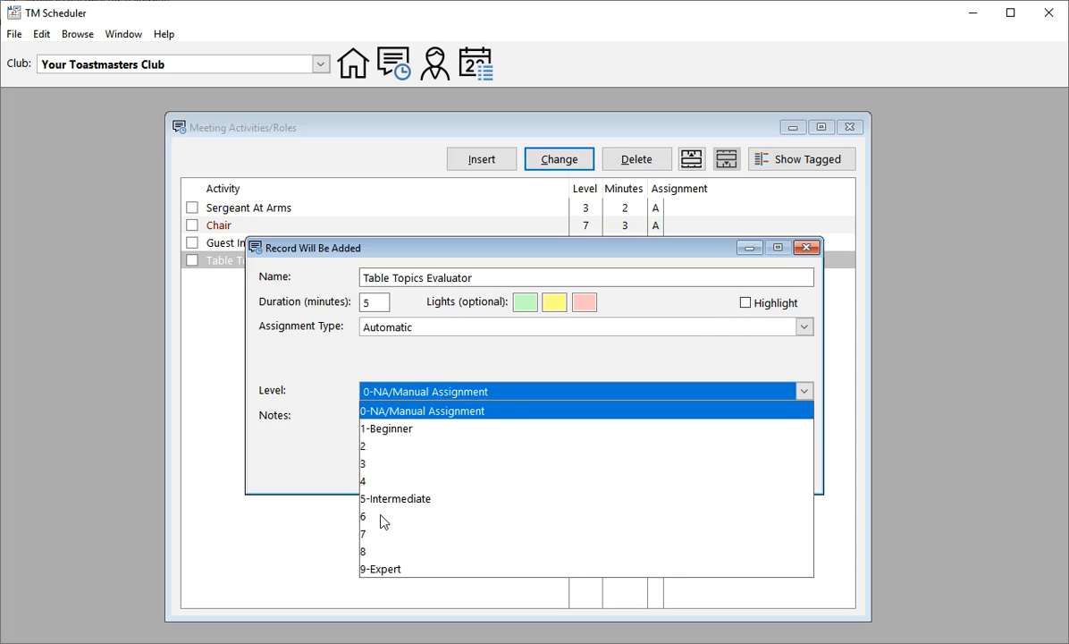
{"action": "left_click", "coordinate": [378, 488]}
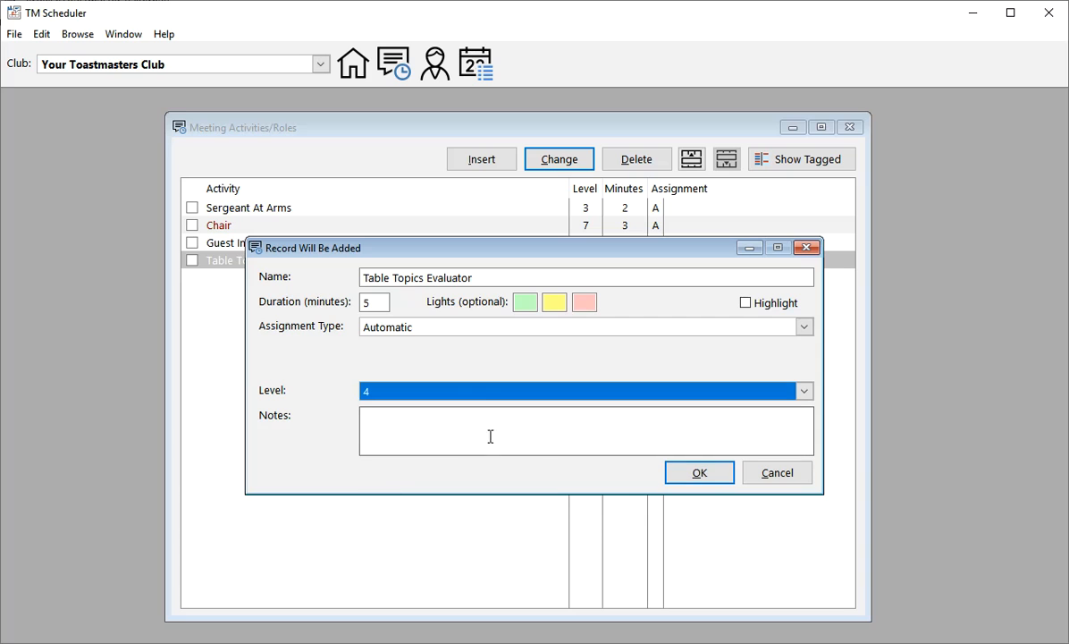
{"action": "left_click", "coordinate": [704, 474]}
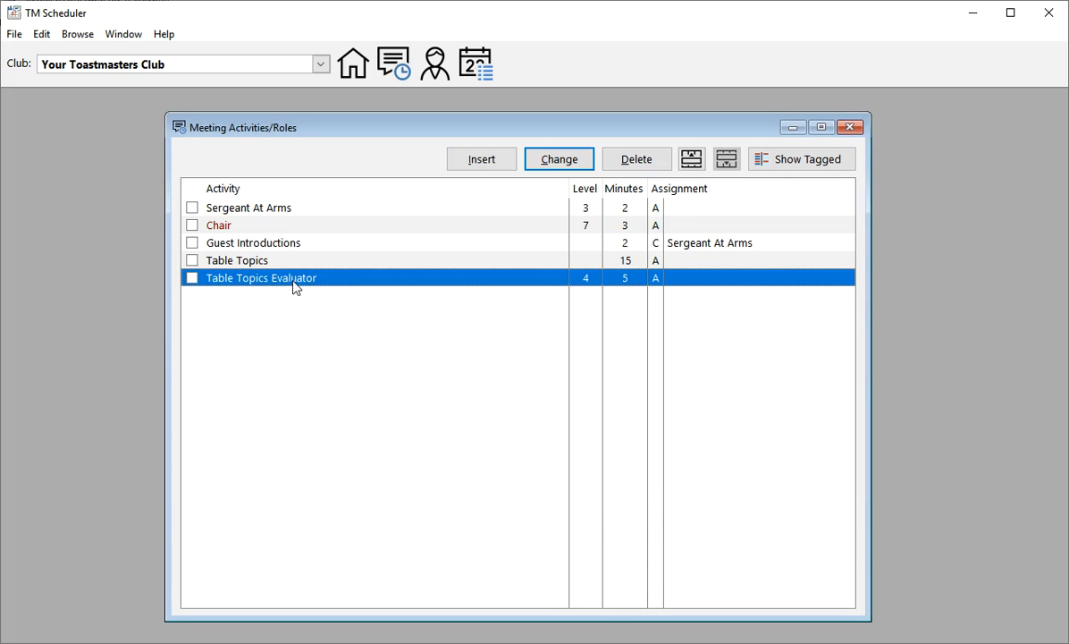
Step: Change the level of the Table Topics activity to 5-Intermediate and save the record
{"action": "double_click", "coordinate": [263, 262]}
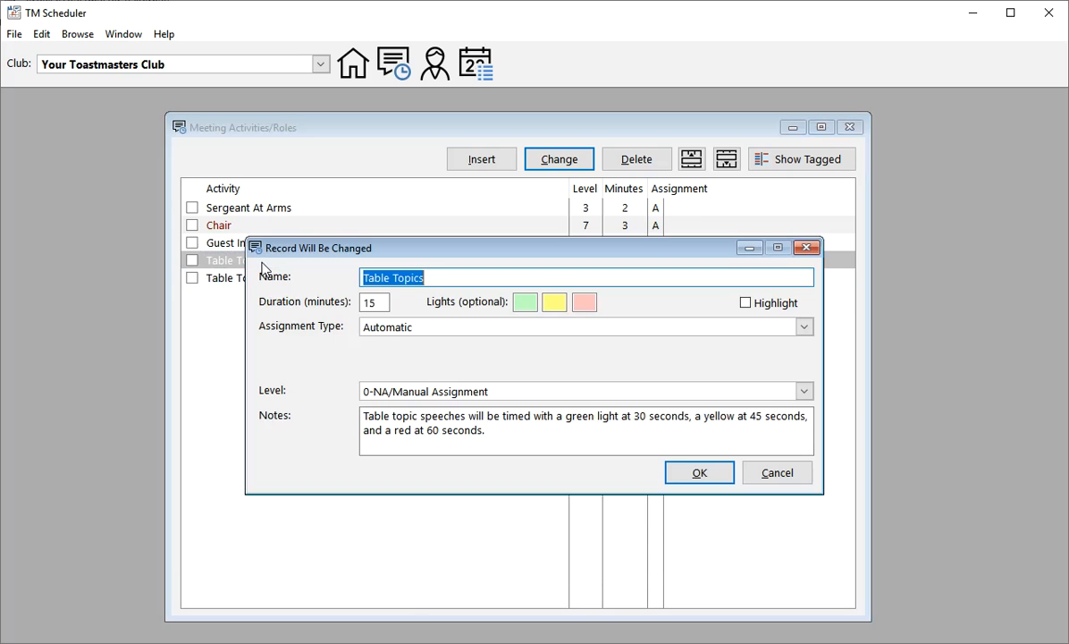
{"action": "left_click", "coordinate": [384, 394]}
{"action": "left_click", "coordinate": [389, 499]}
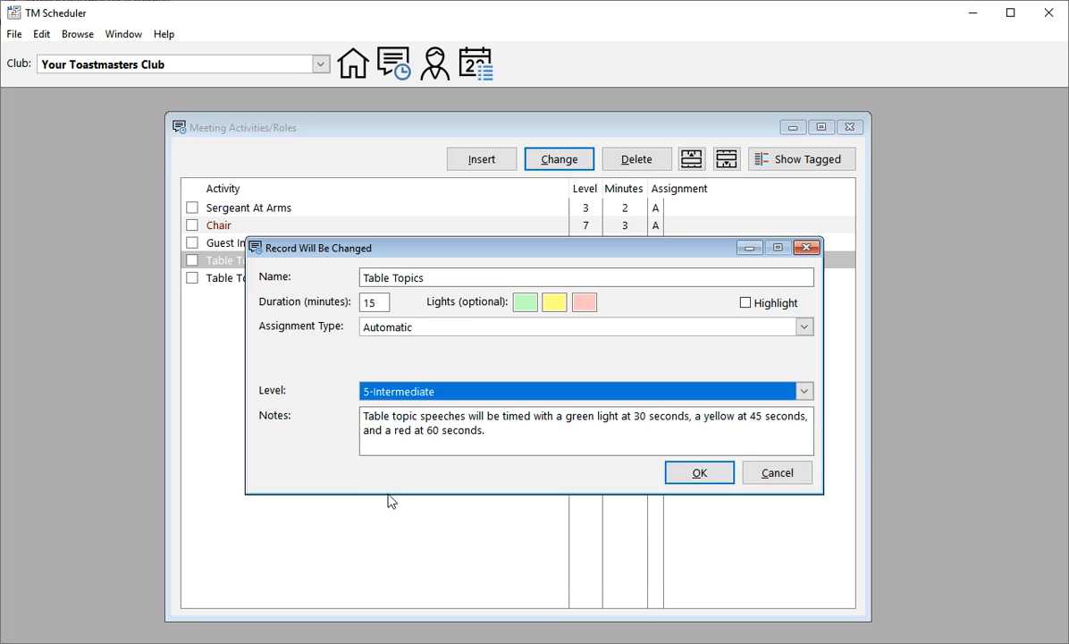
{"action": "left_click", "coordinate": [703, 475]}
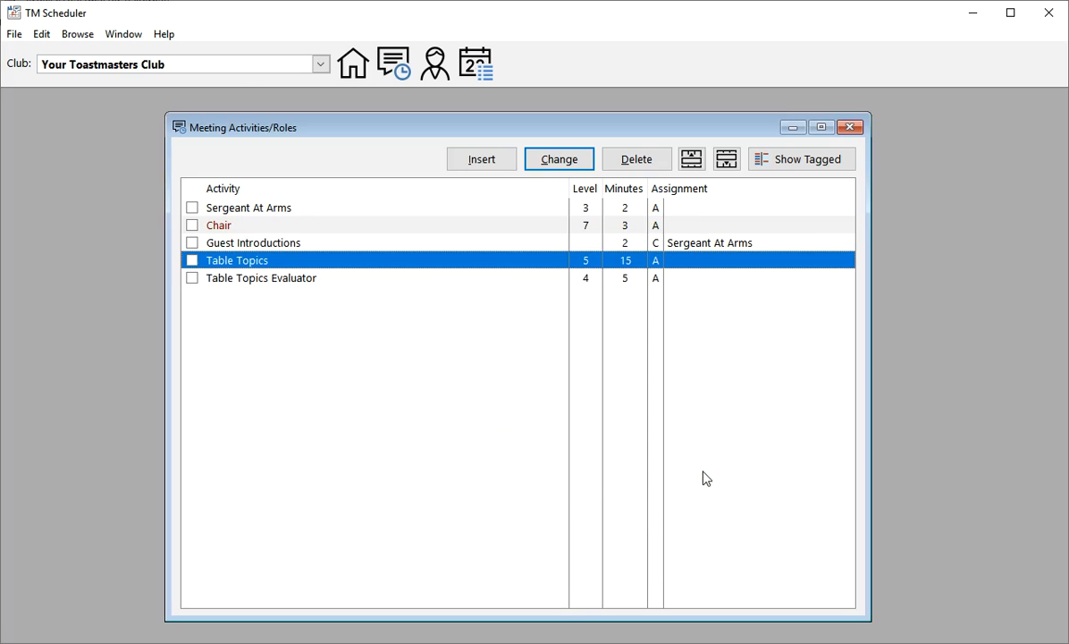
Step: Start a new activity record named Speaker with a duration of 9 minutes
{"action": "left_click", "coordinate": [235, 284]}
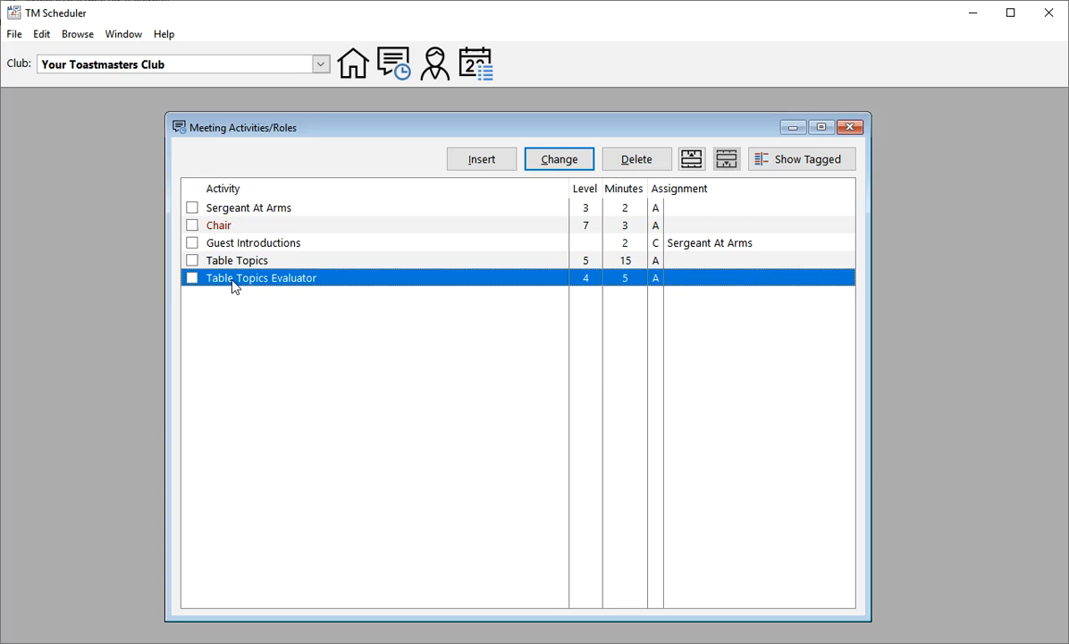
{"action": "key", "text": "Insert"}
{"action": "type", "text": "Speaker"}
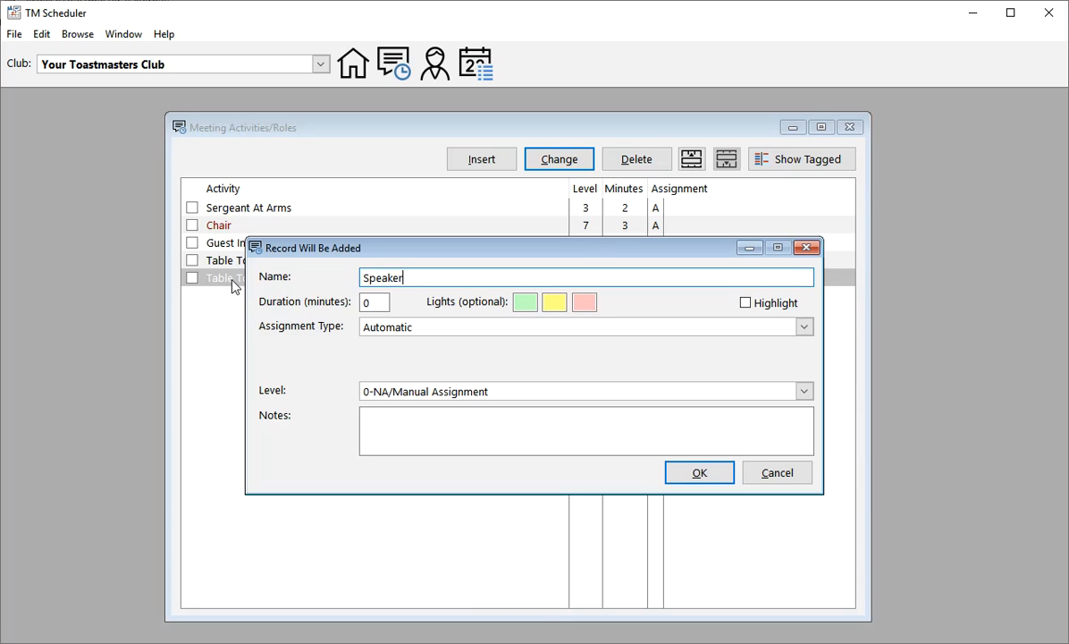
{"action": "key", "text": "Tab"}
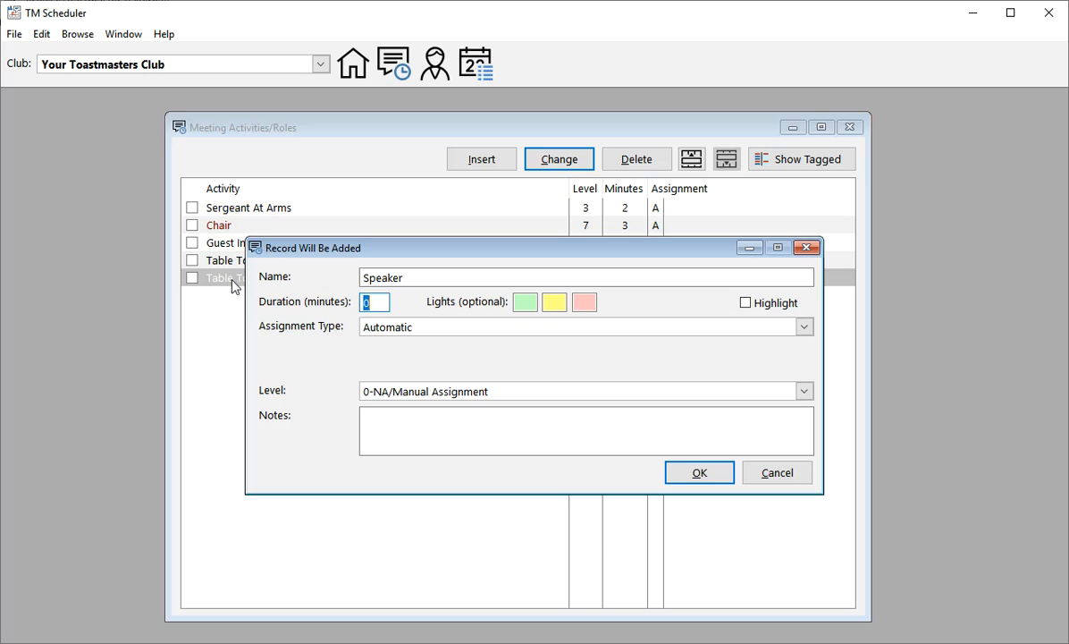
{"action": "type", "text": "9"}
Step: Set the Speaker timing lights to green at 5, yellow at 6 and red at 7 minutes
{"action": "key", "text": "Tab"}
{"action": "type", "text": "5"}
{"action": "key", "text": "Tab"}
{"action": "type", "text": "6"}
{"action": "key", "text": "Tab"}
{"action": "type", "text": "7"}
Step: Set the Speaker assignment type to Manual and save the record
{"action": "key", "text": "Tab"}
{"action": "key", "text": "Tab"}
{"action": "key", "text": "Down"}
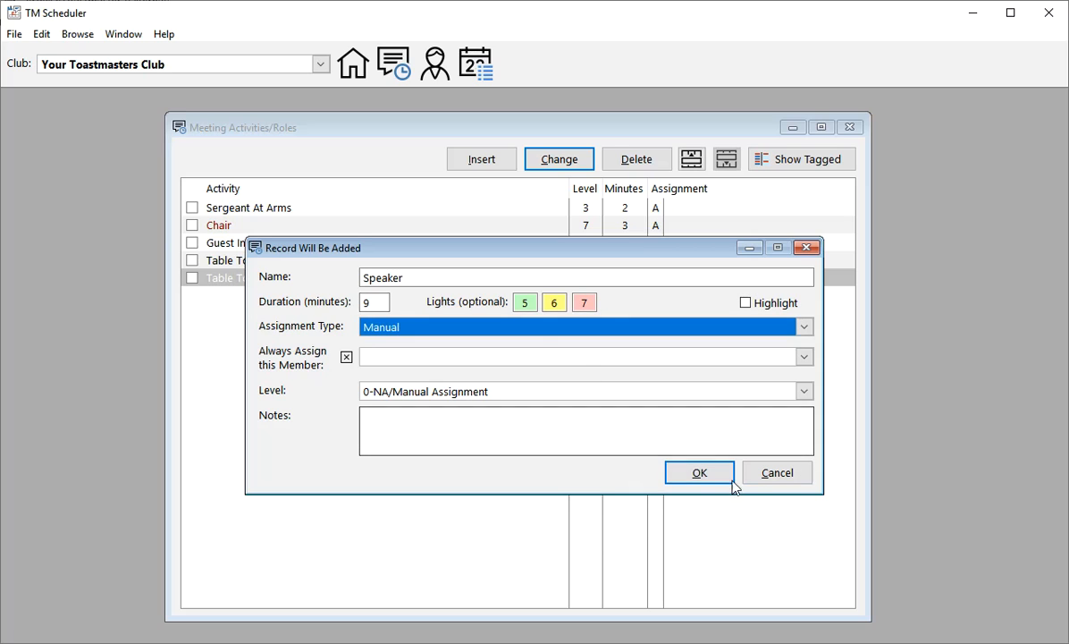
{"action": "left_click", "coordinate": [701, 474]}
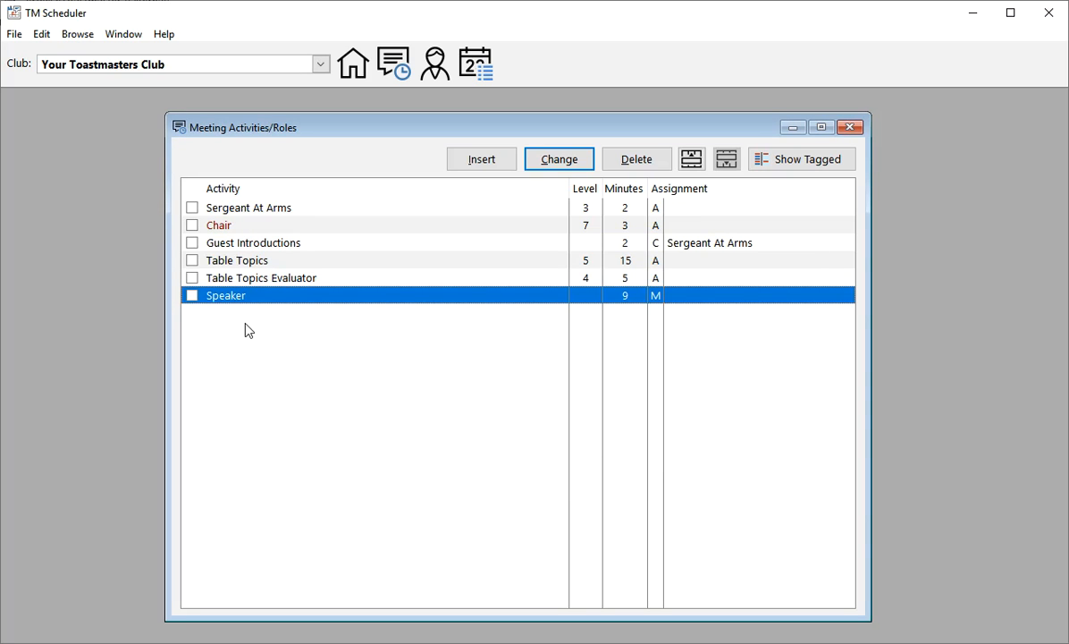
Step: Start a new activity record named Evaluator with a duration of 3 minutes
{"action": "key", "text": "Insert"}
{"action": "type", "text": "Evaluator"}
{"action": "key", "text": "Tab"}
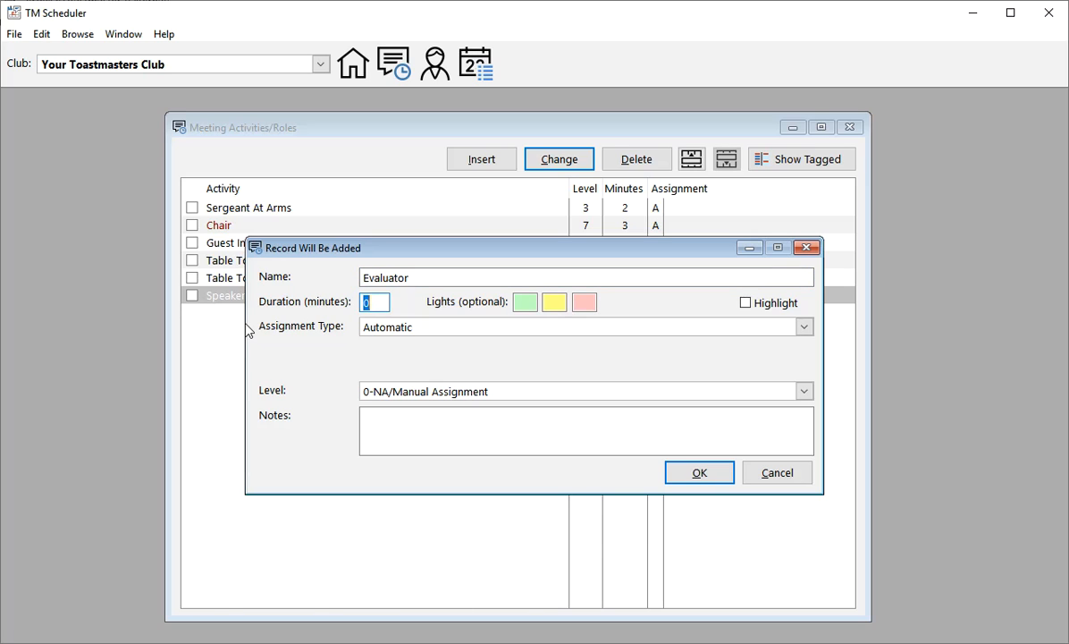
{"action": "type", "text": "3"}
Step: Set the Evaluator timing lights to green at 1, yellow at 2 and red at 3 minutes
{"action": "key", "text": "Tab"}
{"action": "type", "text": "1"}
{"action": "key", "text": "Tab"}
{"action": "type", "text": "2"}
{"action": "key", "text": "Tab"}
{"action": "type", "text": "3"}
Step: Keep the Evaluator assignment automatic, set its level to 6, and save the record
{"action": "key", "text": "Tab"}
{"action": "key", "text": "Tab"}
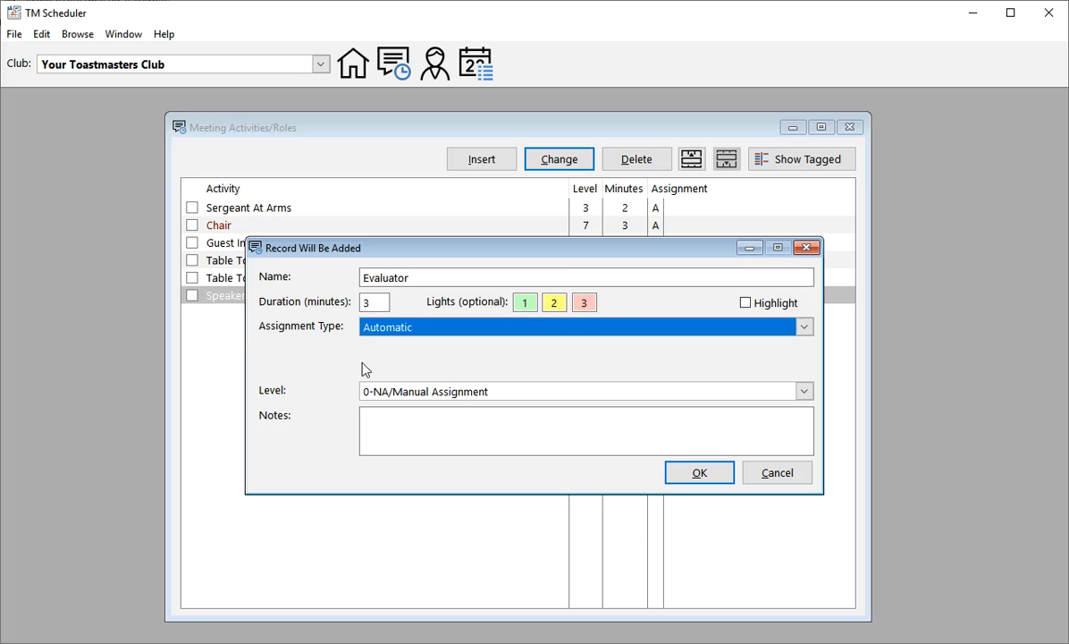
{"action": "left_click", "coordinate": [493, 398]}
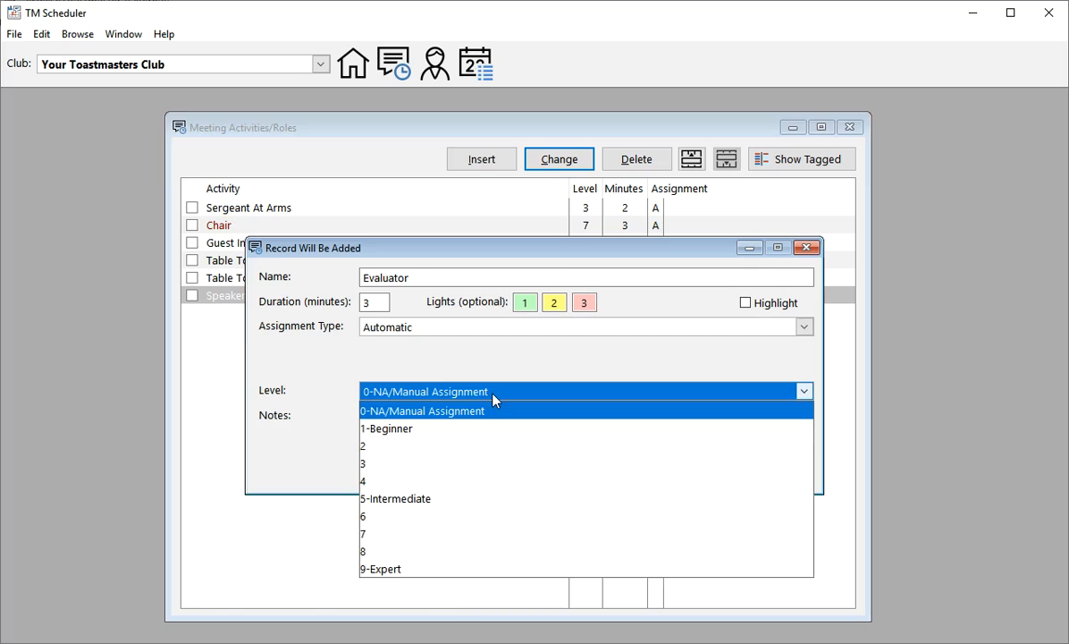
{"action": "left_click", "coordinate": [379, 517]}
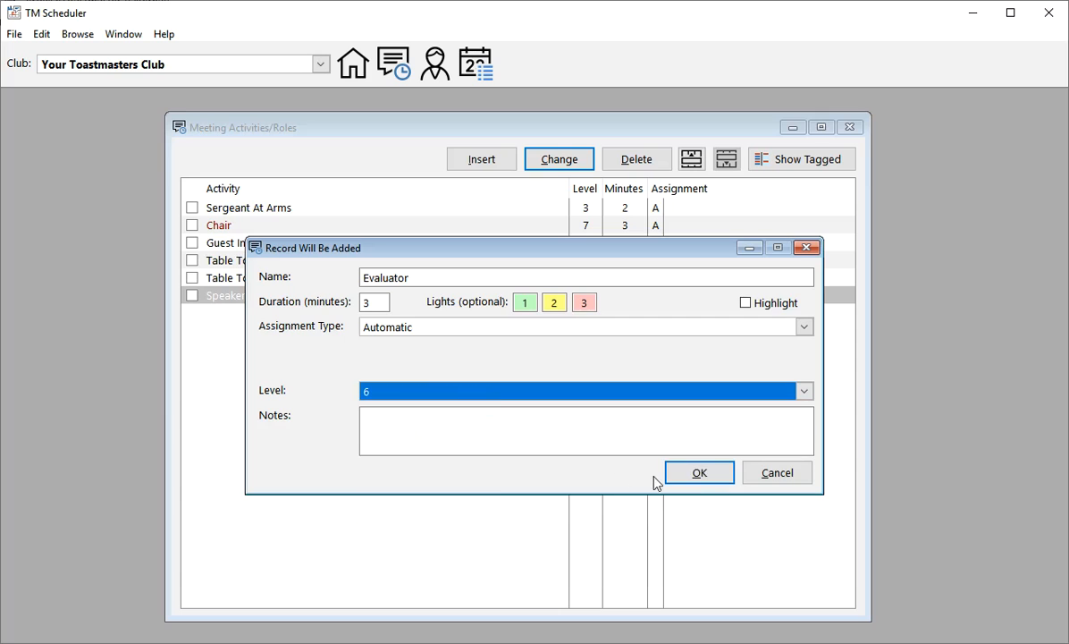
{"action": "left_click", "coordinate": [699, 475]}
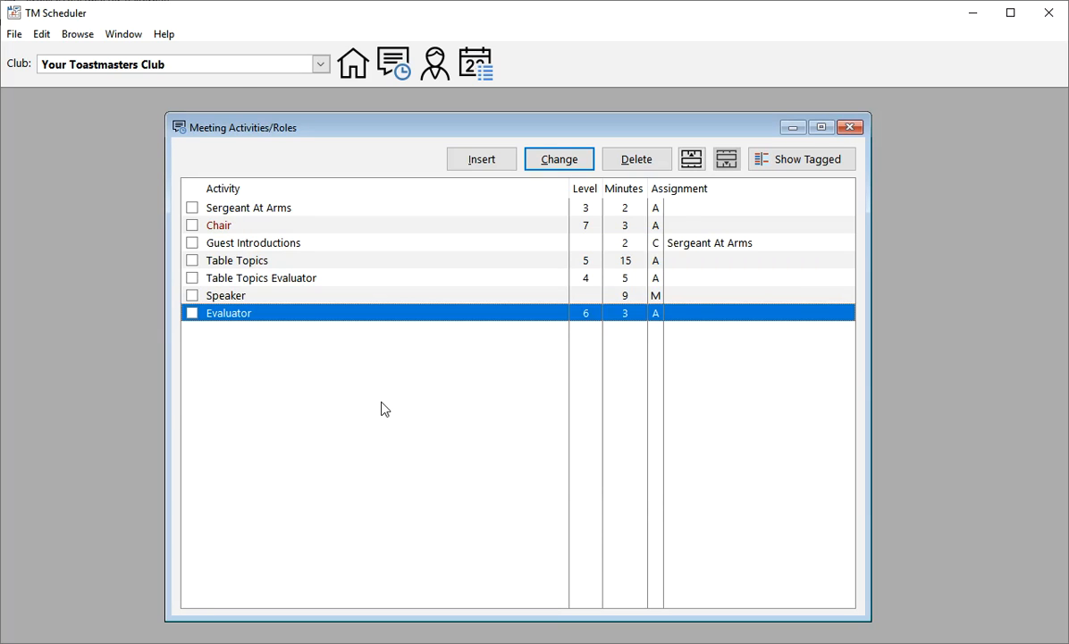
Step: Start a new activity record named General Evaluator with a duration of 10 minutes
{"action": "key", "text": "Insert"}
{"action": "type", "text": "Gener"}
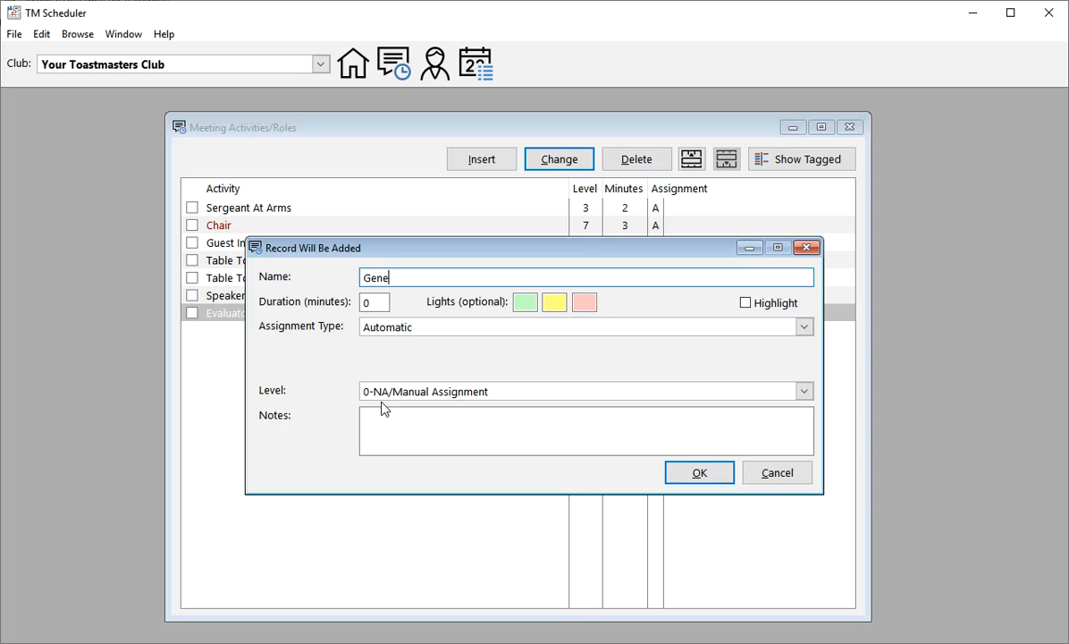
{"action": "key", "text": "BackSpace"}
{"action": "type", "text": "la"}
{"action": "key", "text": "BackSpace"}
{"action": "key", "text": "BackSpace"}
{"action": "type", "text": "ral Evaluator"}
{"action": "key", "text": "Tab"}
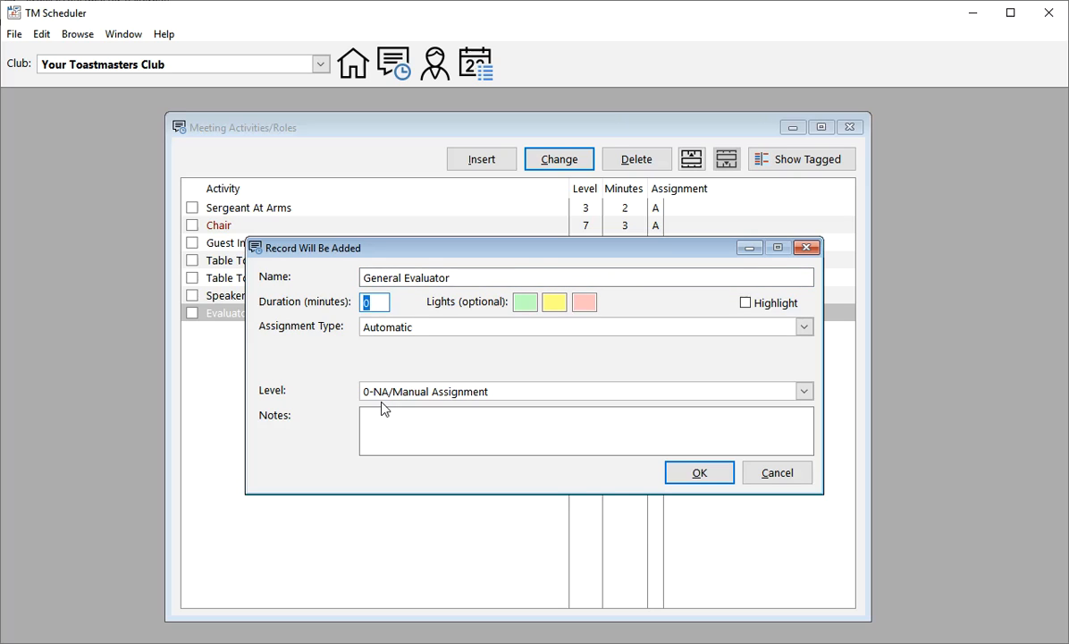
{"action": "type", "text": "10"}
Step: Set the General Evaluator timing lights to green at 8, yellow at 9 and red at 10 minutes
{"action": "key", "text": "Tab"}
{"action": "type", "text": "8"}
{"action": "key", "text": "Tab"}
{"action": "type", "text": "9"}
{"action": "key", "text": "Tab"}
{"action": "type", "text": "10"}
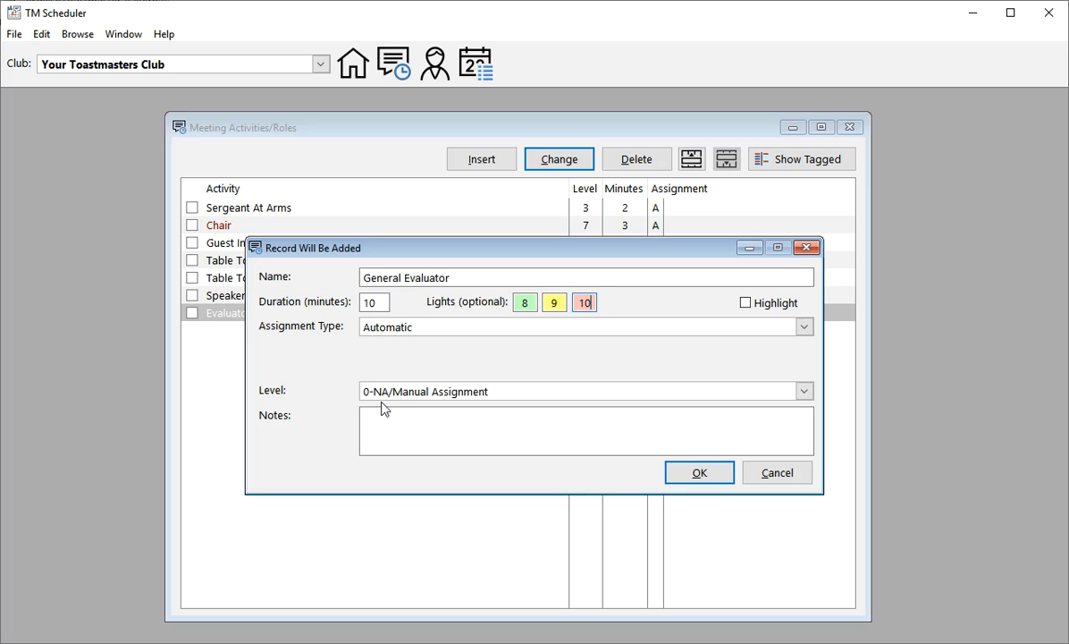
Step: Set the General Evaluator level to 9-Expert and save the record
{"action": "key", "text": "Tab"}
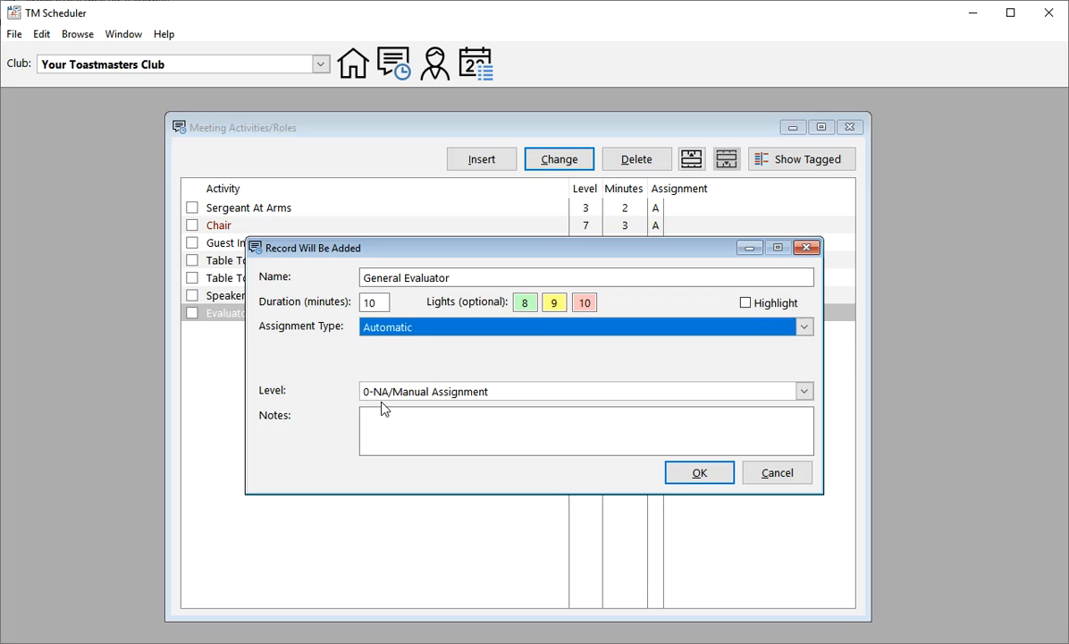
{"action": "left_click", "coordinate": [391, 393]}
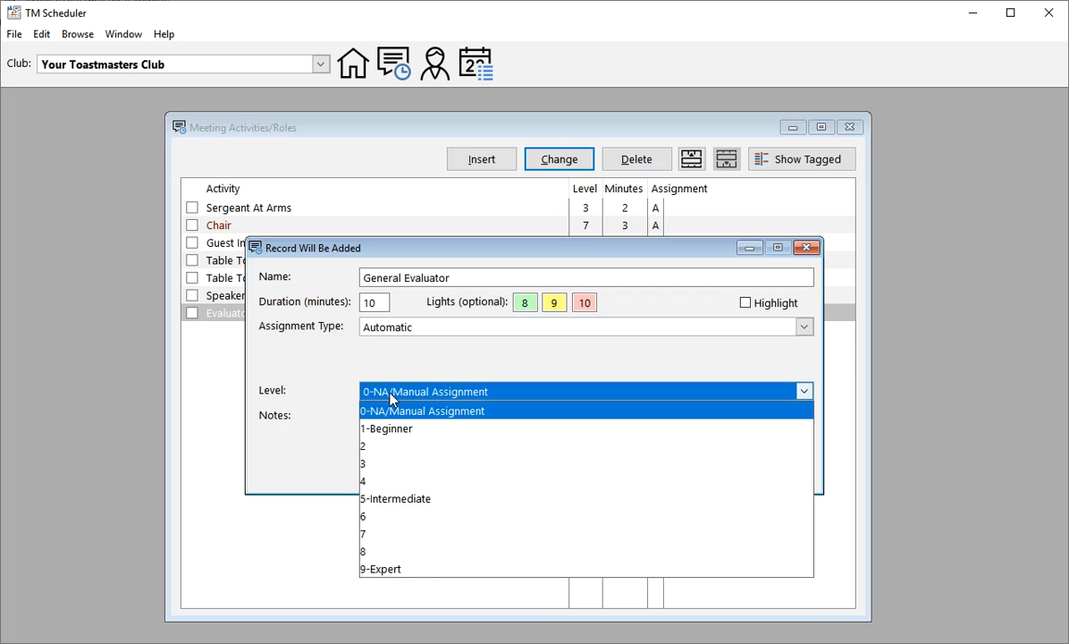
{"action": "left_click", "coordinate": [390, 569]}
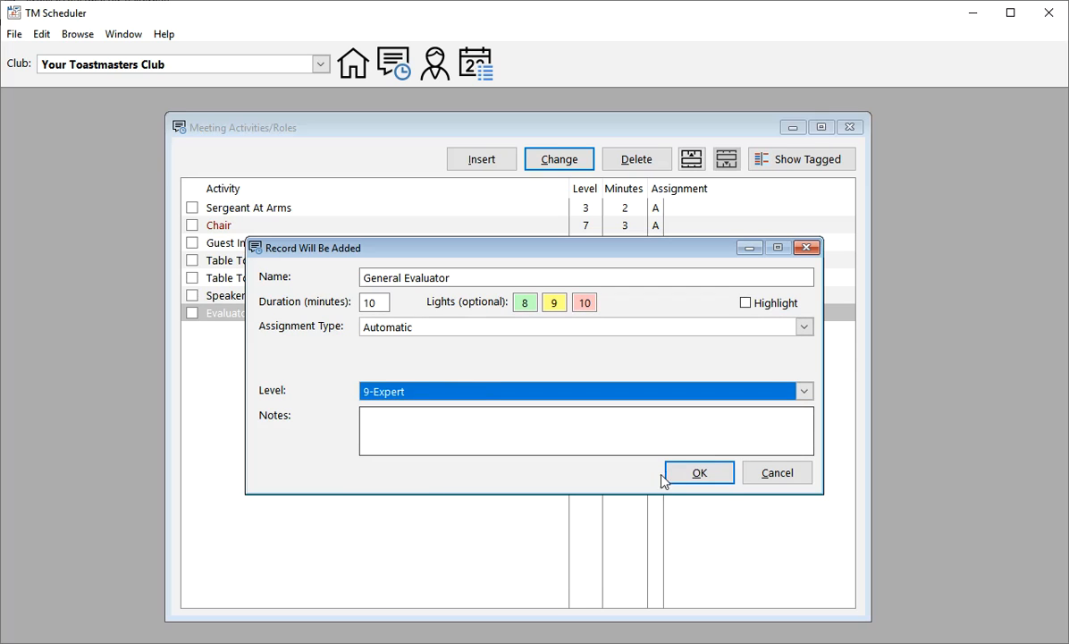
{"action": "left_click", "coordinate": [694, 480]}
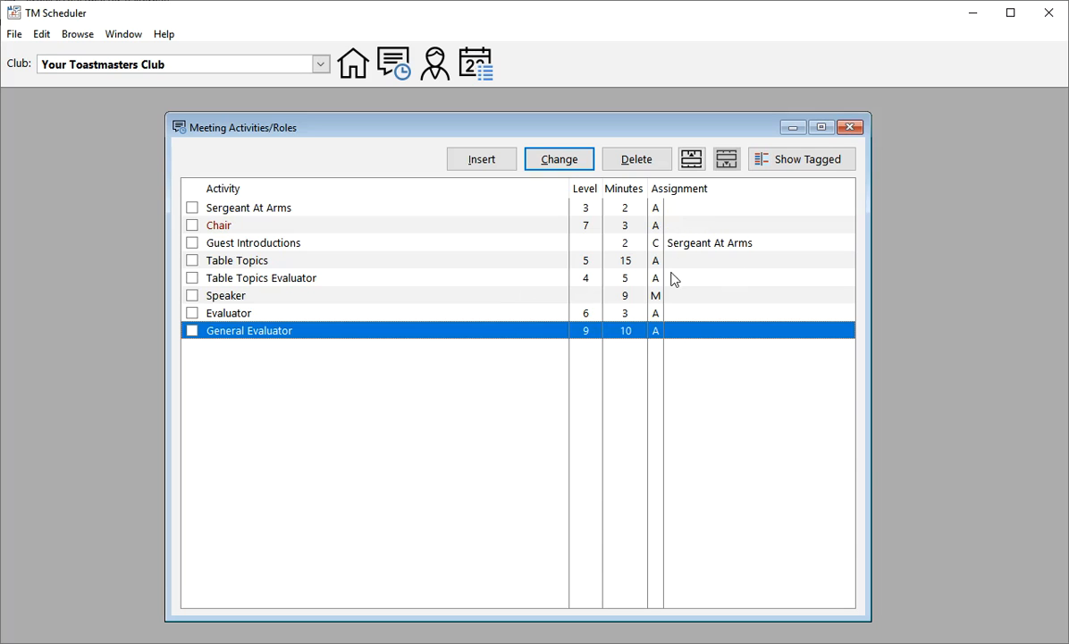
Step: Start a new activity record named Break with a duration of 15 minutes
{"action": "left_click", "coordinate": [249, 280]}
{"action": "key", "text": "Insert"}
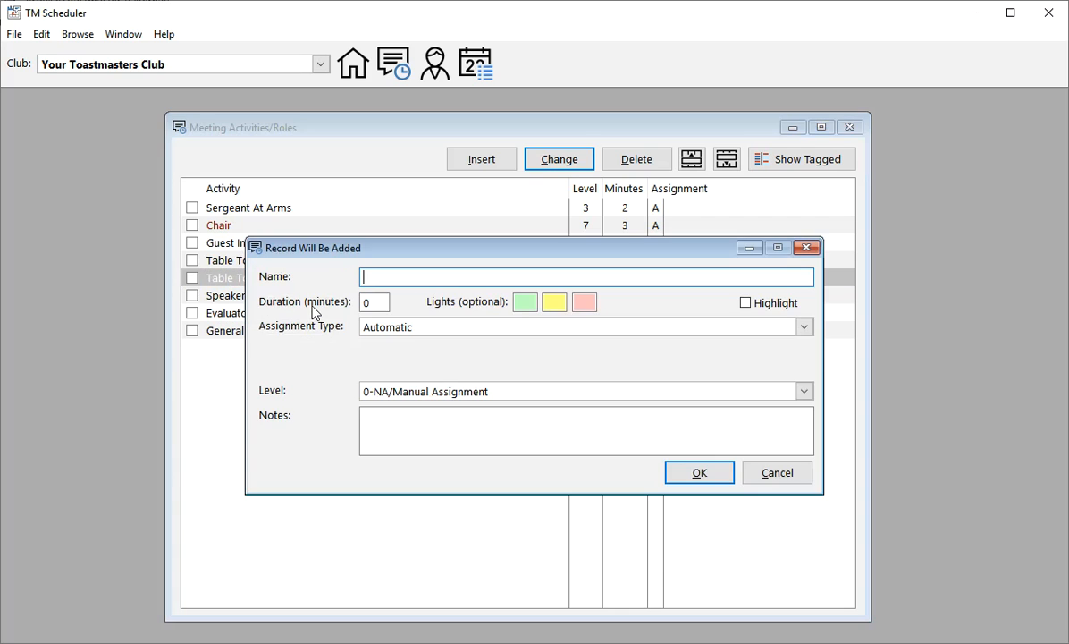
{"action": "type", "text": "Break"}
{"action": "key", "text": "Tab"}
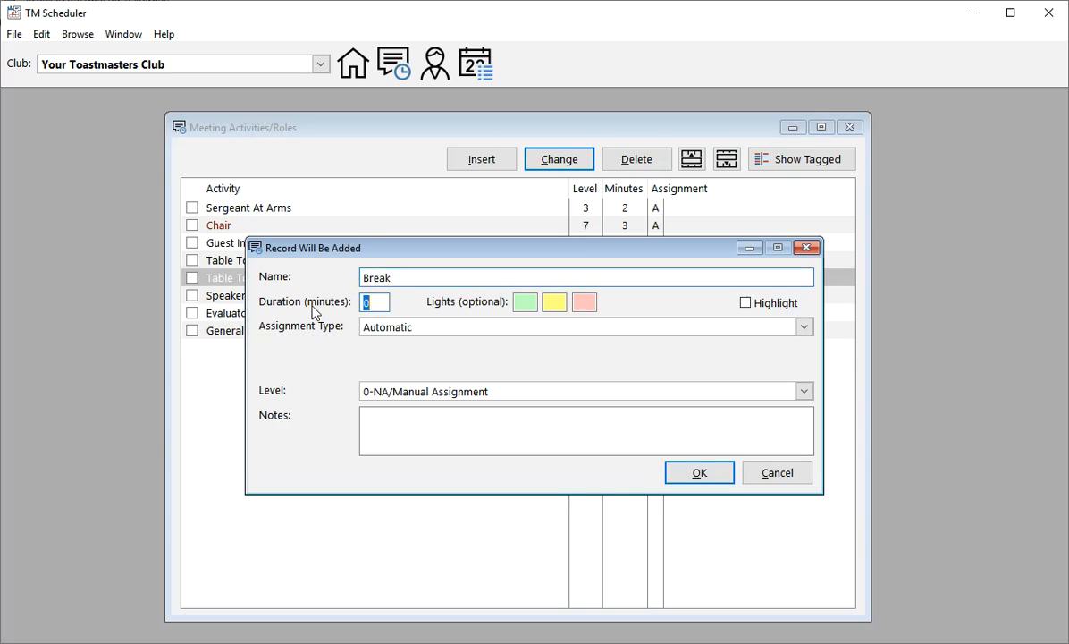
{"action": "type", "text": "15"}
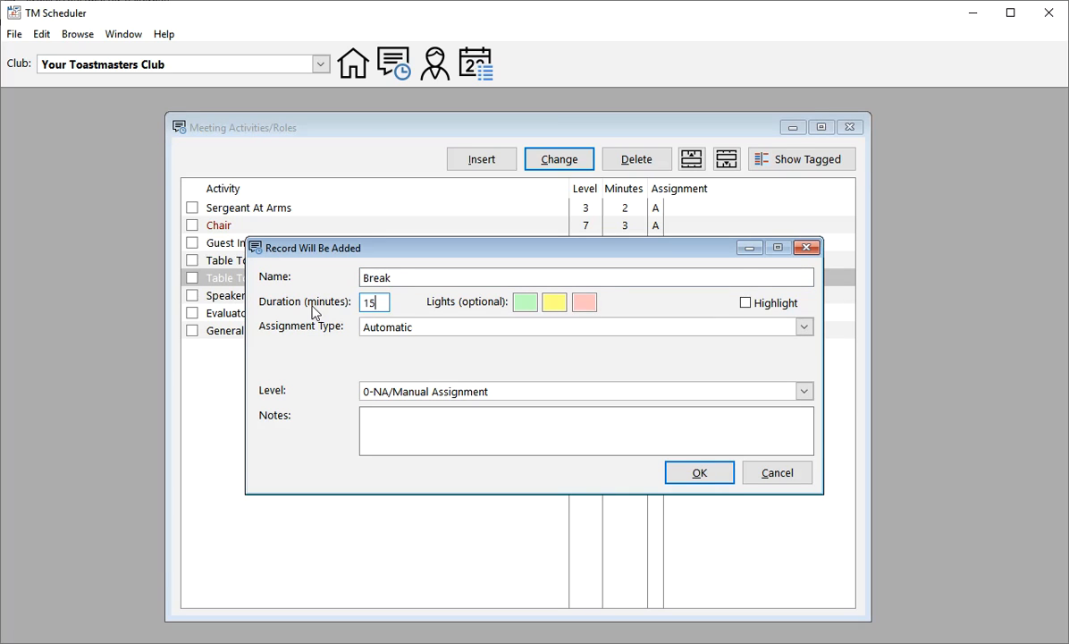
Step: Set the Break assignment type to N/A and save the record
{"action": "key", "text": "Tab"}
{"action": "key", "text": "Tab"}
{"action": "key", "text": "Tab"}
{"action": "key", "text": "Tab"}
{"action": "key", "text": "Tab"}
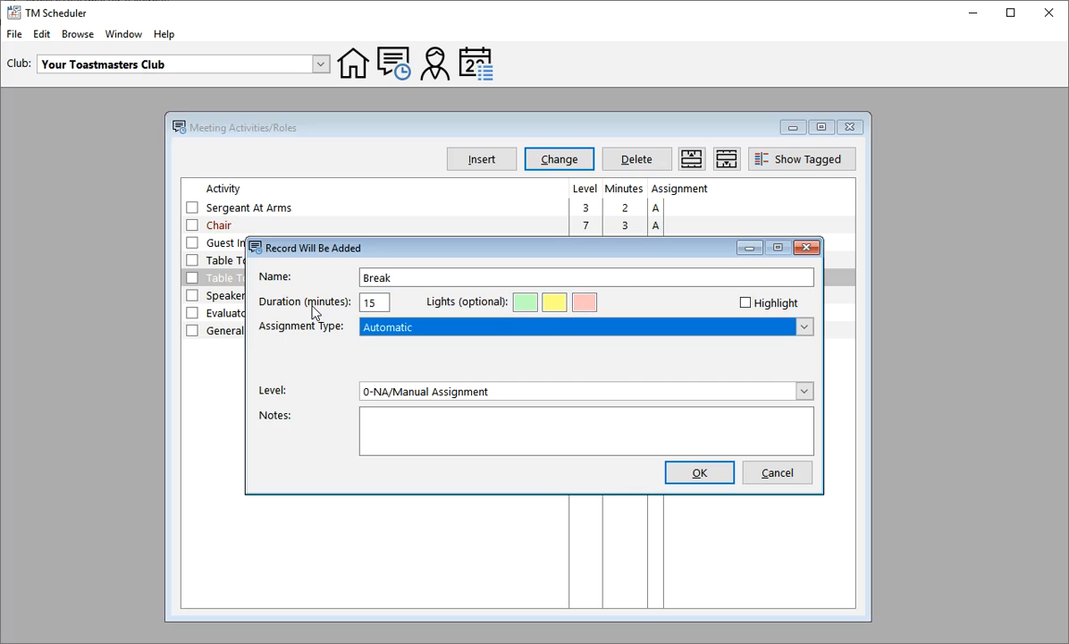
{"action": "left_click", "coordinate": [393, 331]}
{"action": "left_click", "coordinate": [384, 401]}
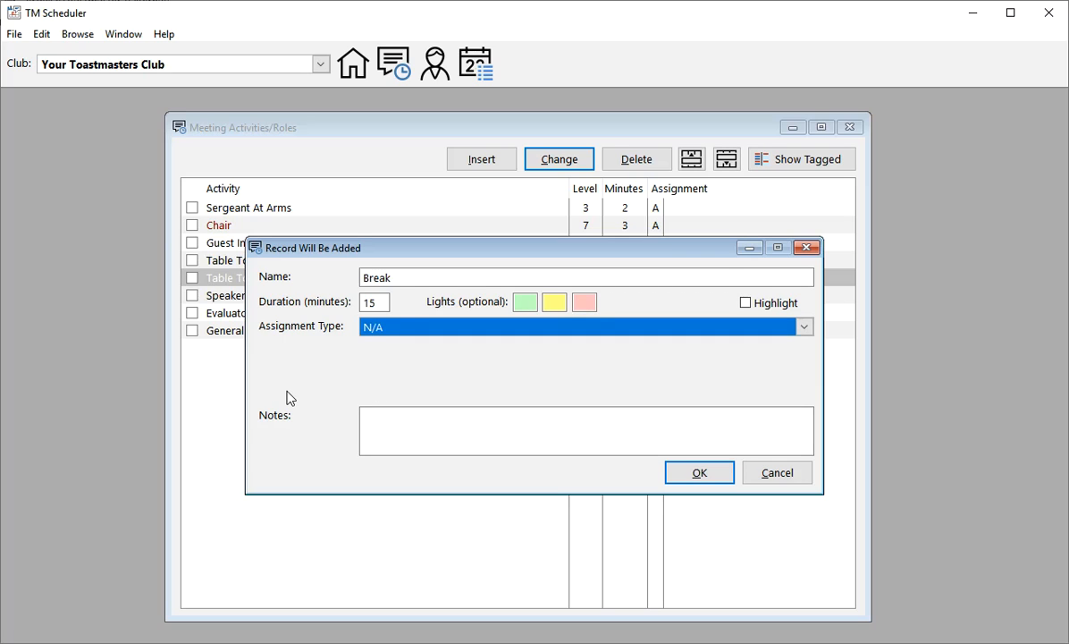
{"action": "left_click", "coordinate": [700, 473]}
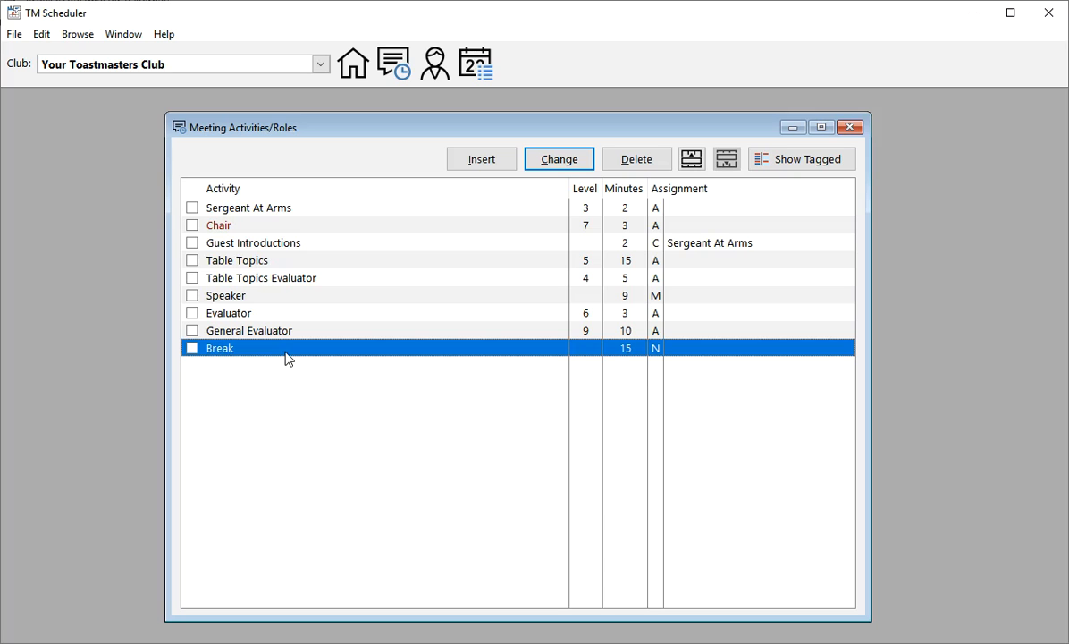
Step: Move the Break activity up three places so that it directly follows Table Topics Evaluator
{"action": "left_click", "coordinate": [696, 158]}
{"action": "left_click", "coordinate": [696, 158]}
{"action": "left_click", "coordinate": [696, 159]}
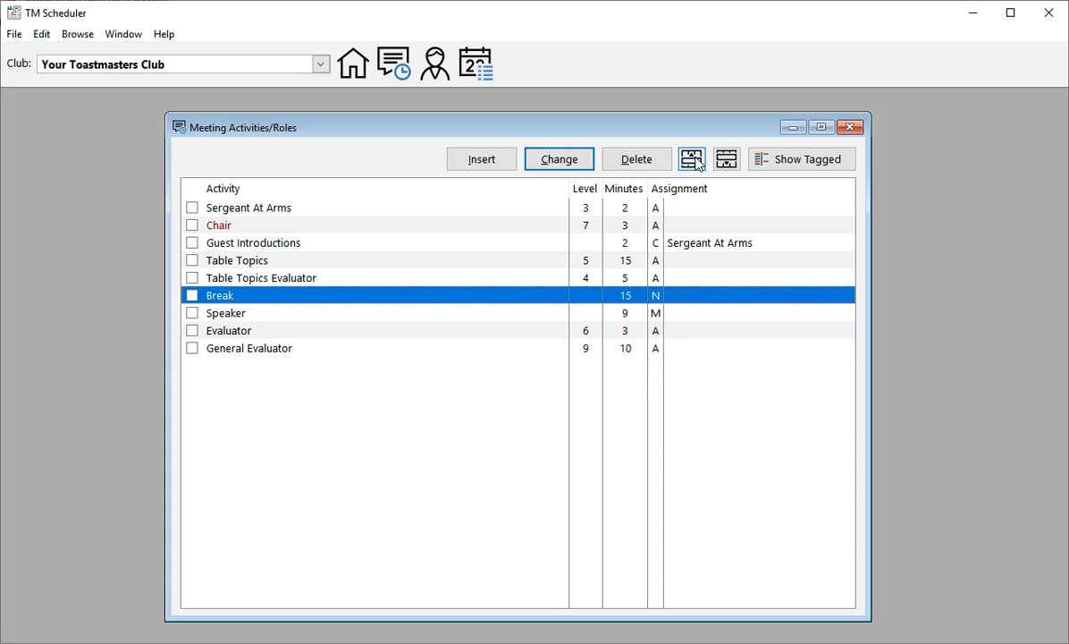